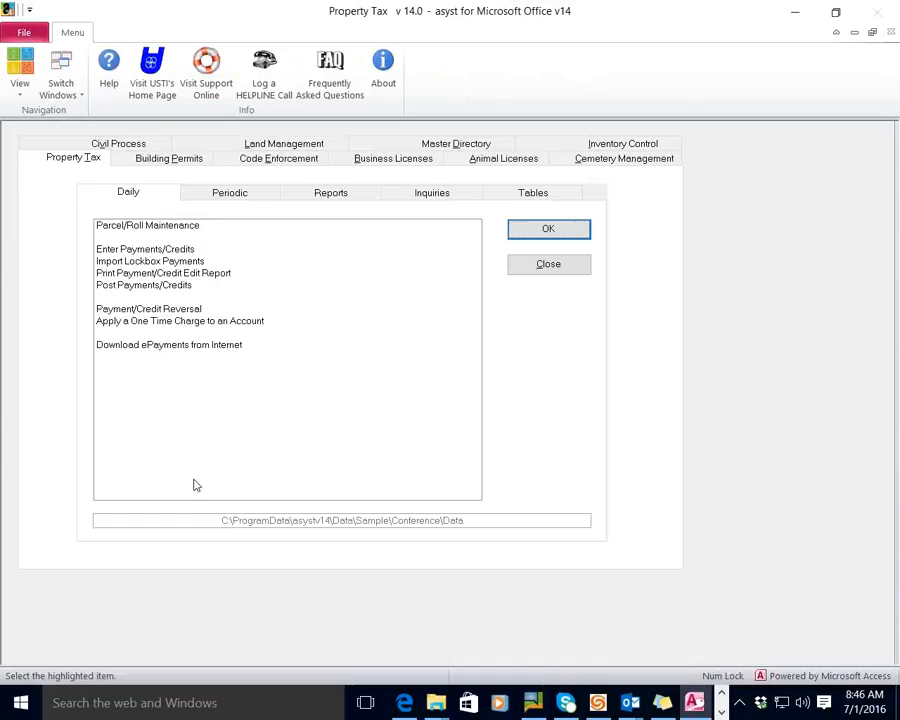
Step: Run a Master Directory Inquiry with last name "1" and open the 1ST Bank Financial record
click(456, 143)
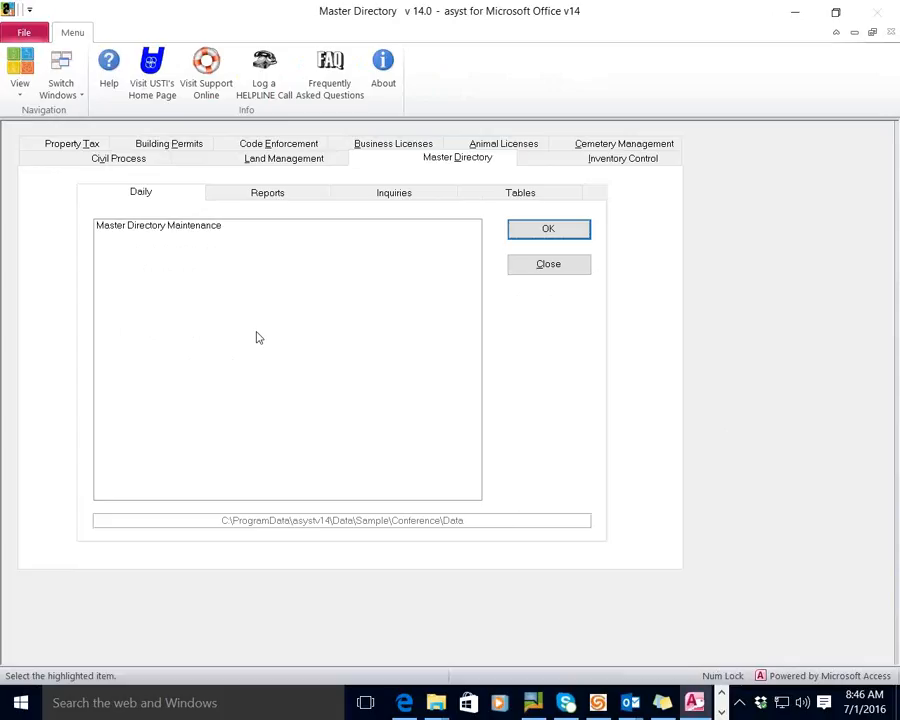
click(349, 196)
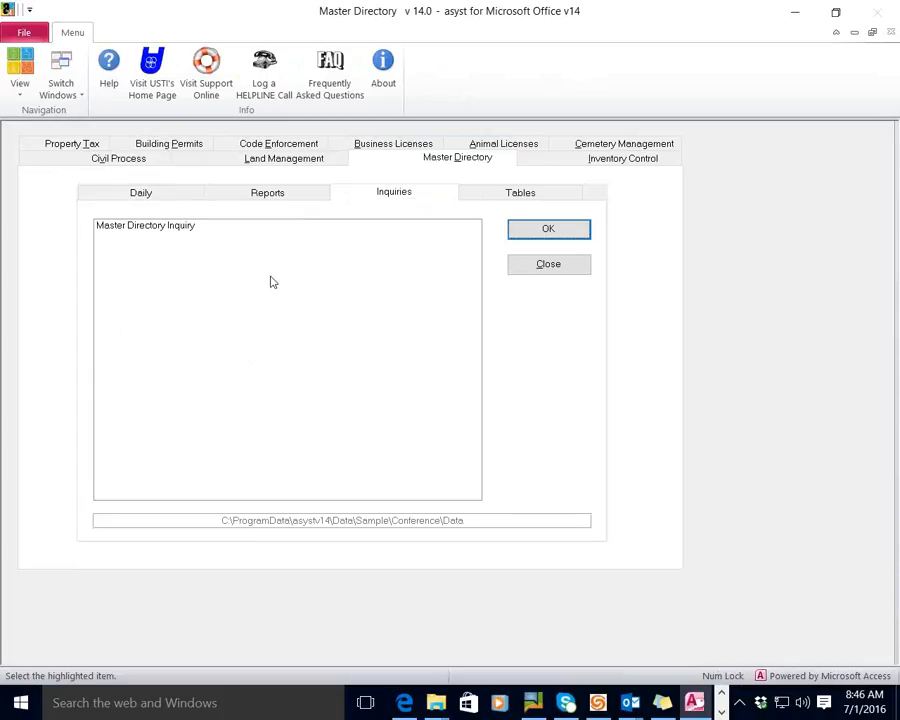
click(185, 229)
click(573, 230)
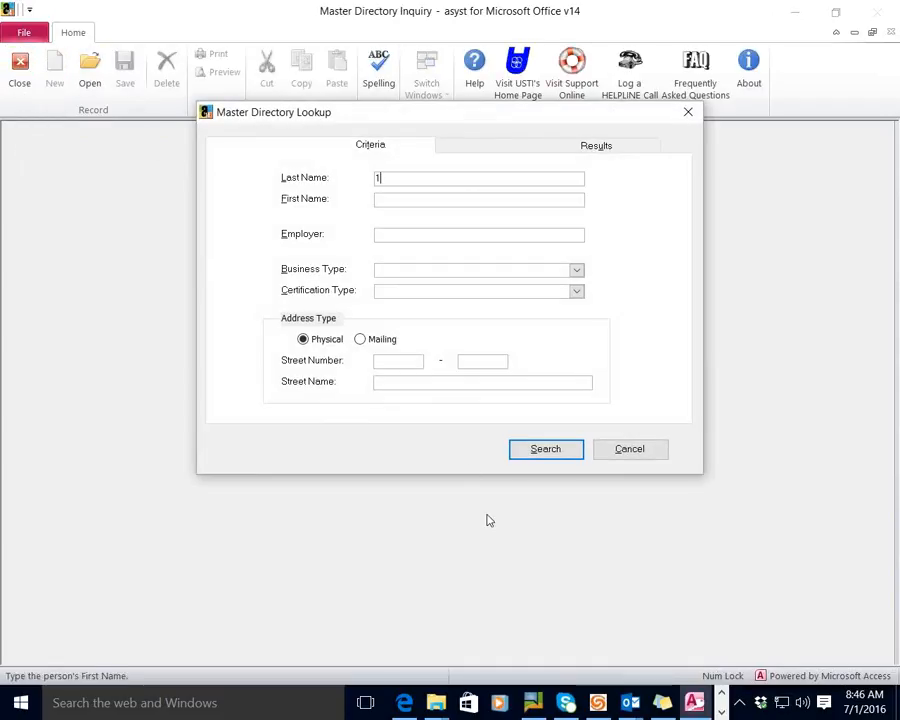
click(522, 455)
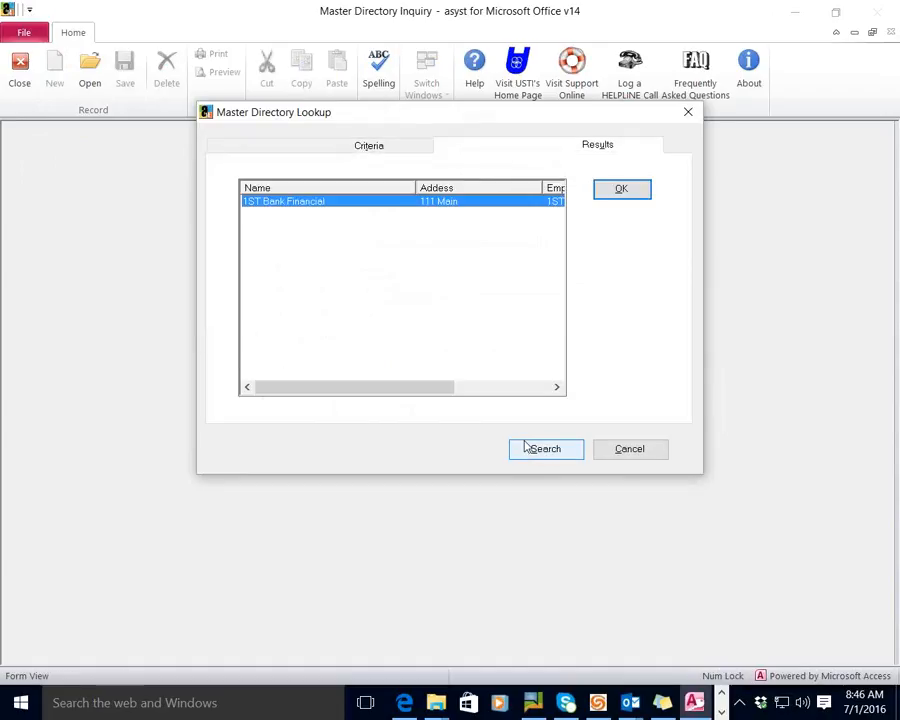
click(619, 193)
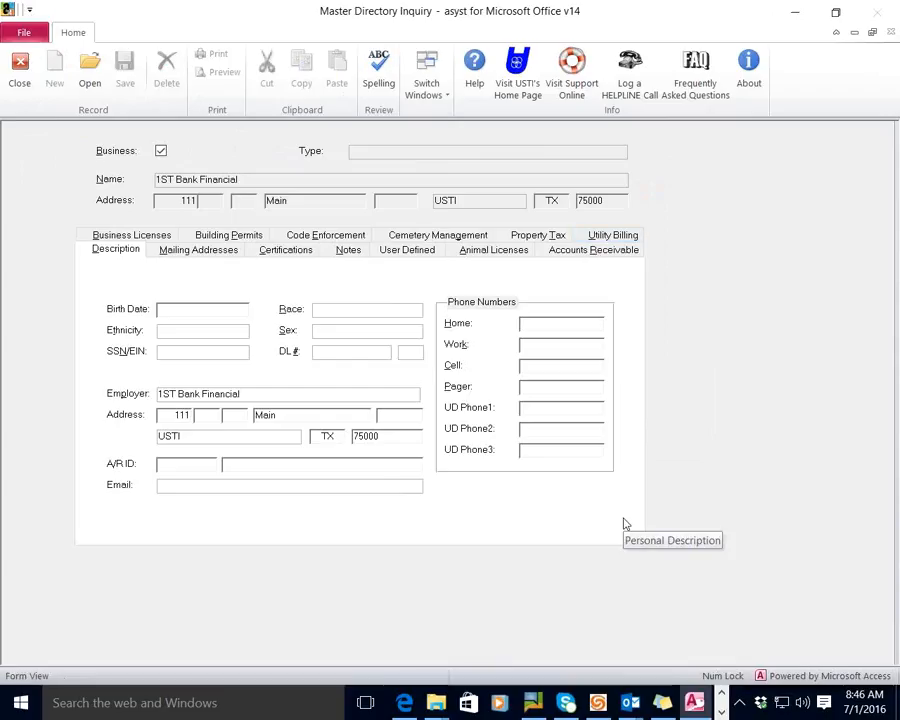
Step: Review the bank's property tax parcels, code enforcement cases, building permits and business licenses, and close the inquiry
click(556, 236)
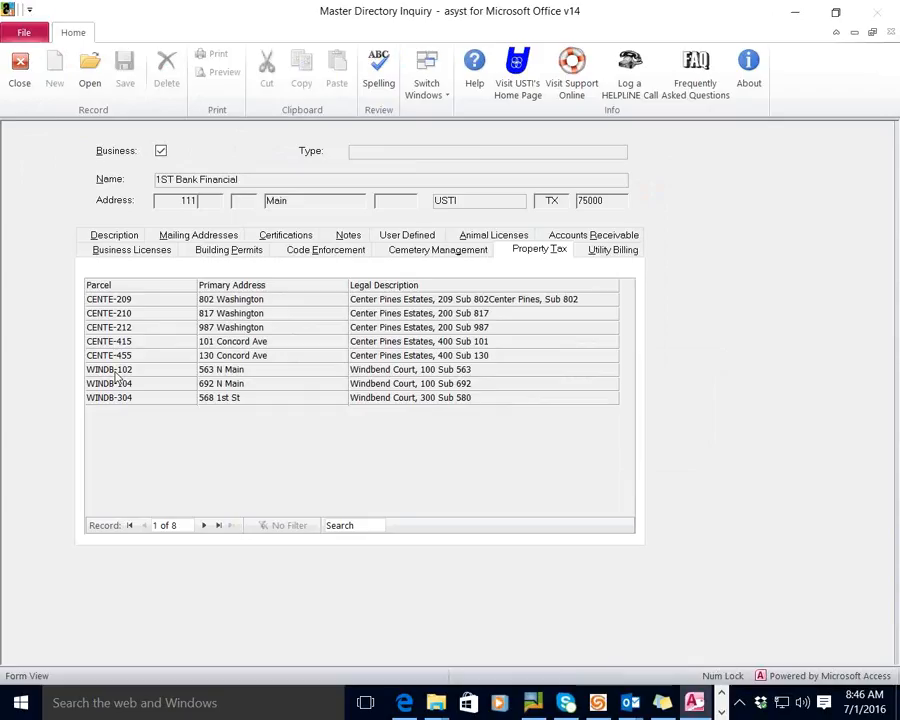
click(281, 252)
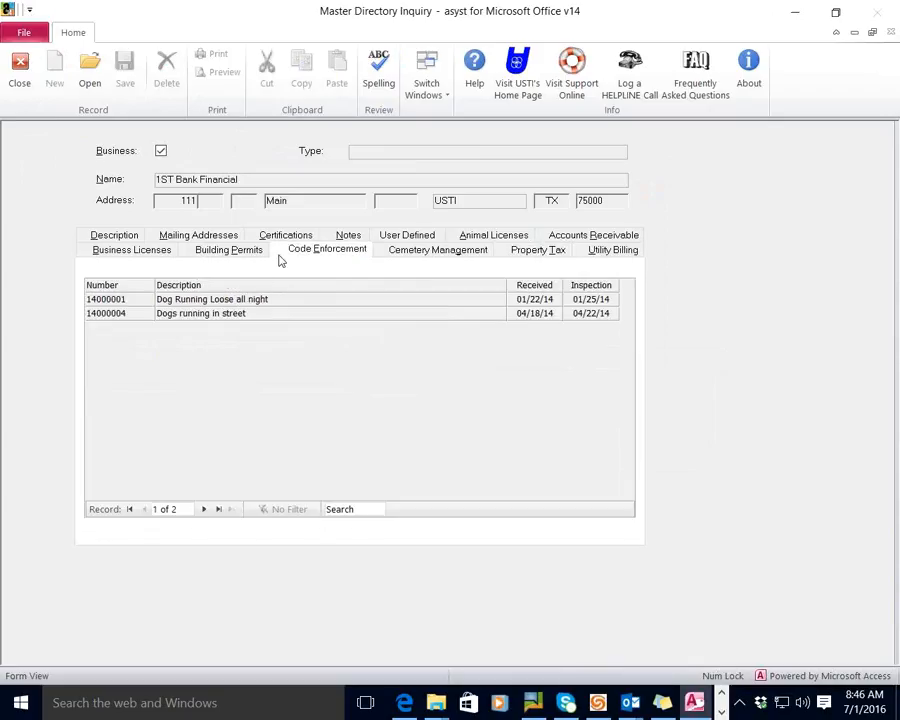
click(221, 255)
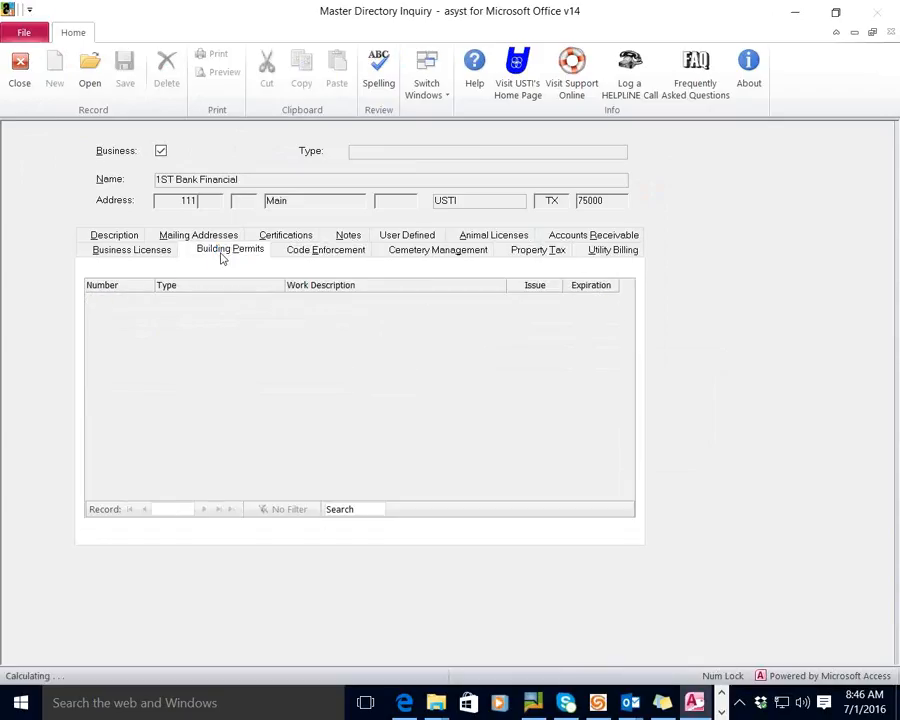
click(170, 249)
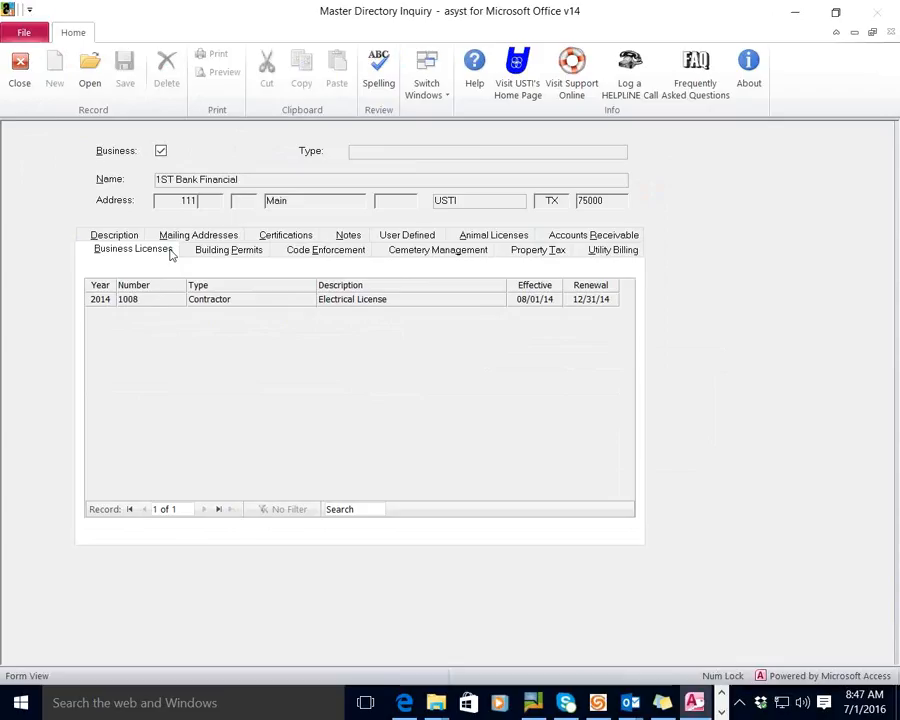
click(19, 62)
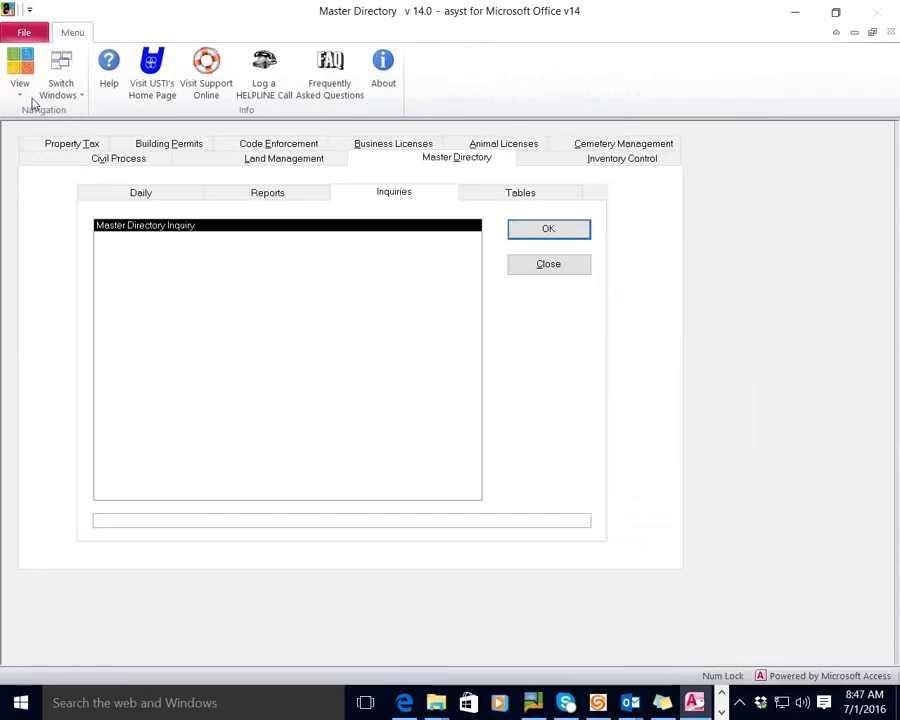
Step: Open the Land Management Parcel Inquiry and look up parcel CENTE-209 by searching without criteria
click(249, 165)
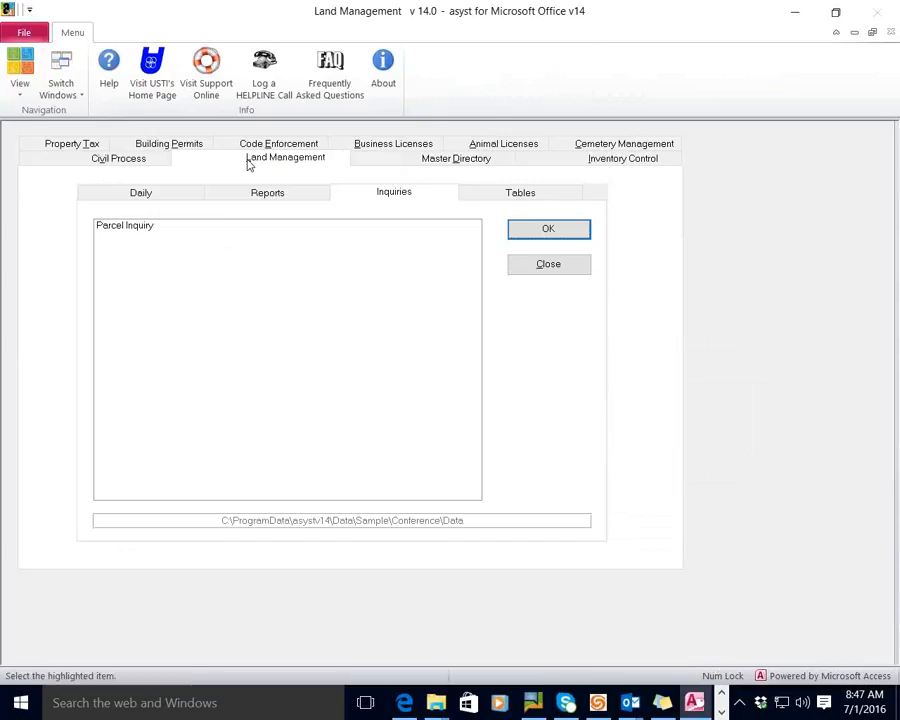
click(164, 228)
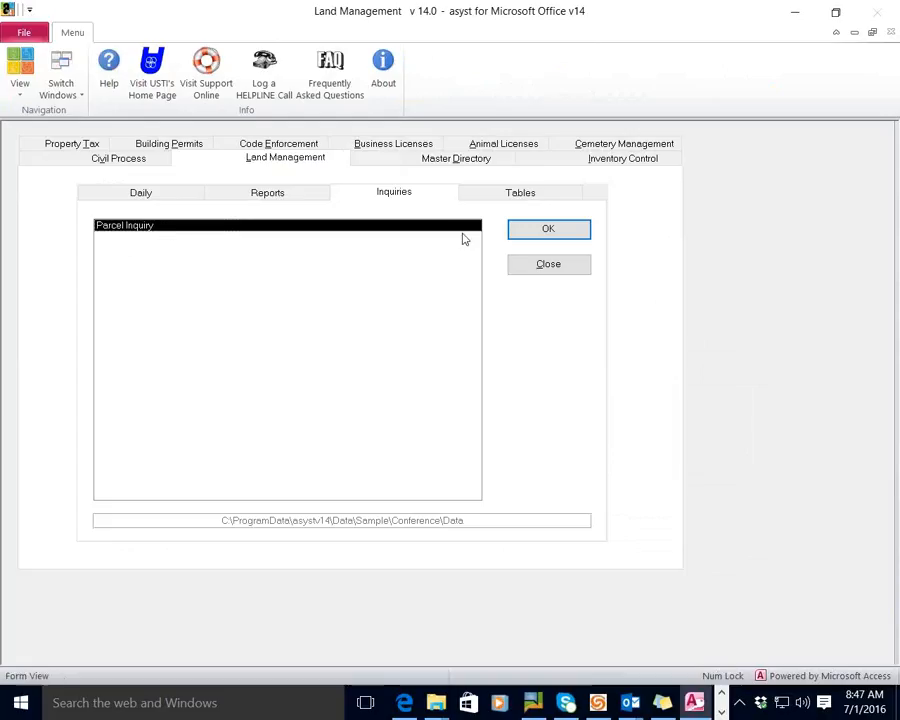
click(523, 232)
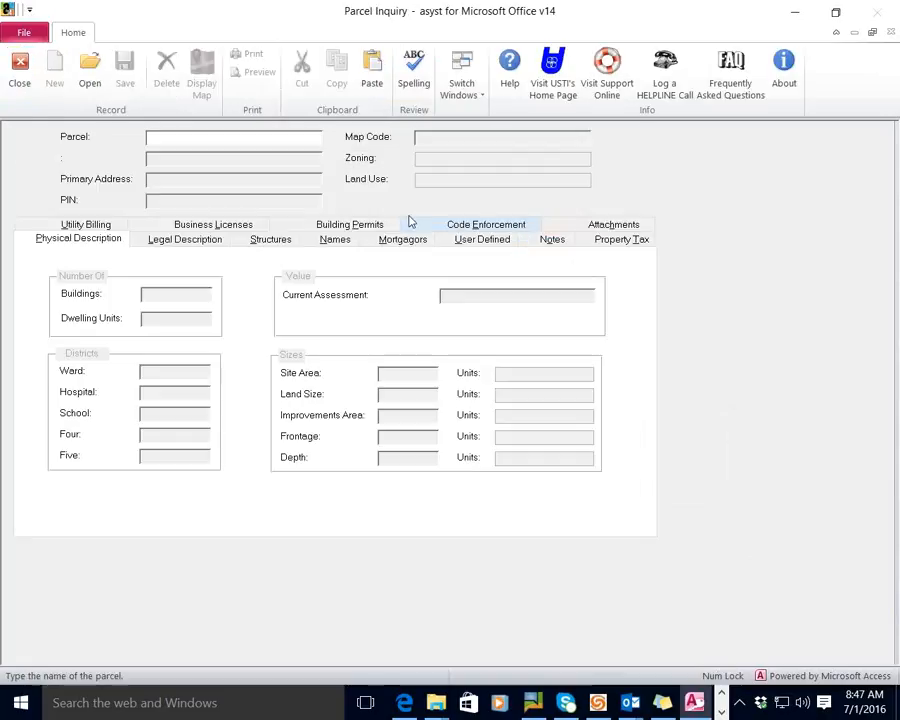
double_click(160, 139)
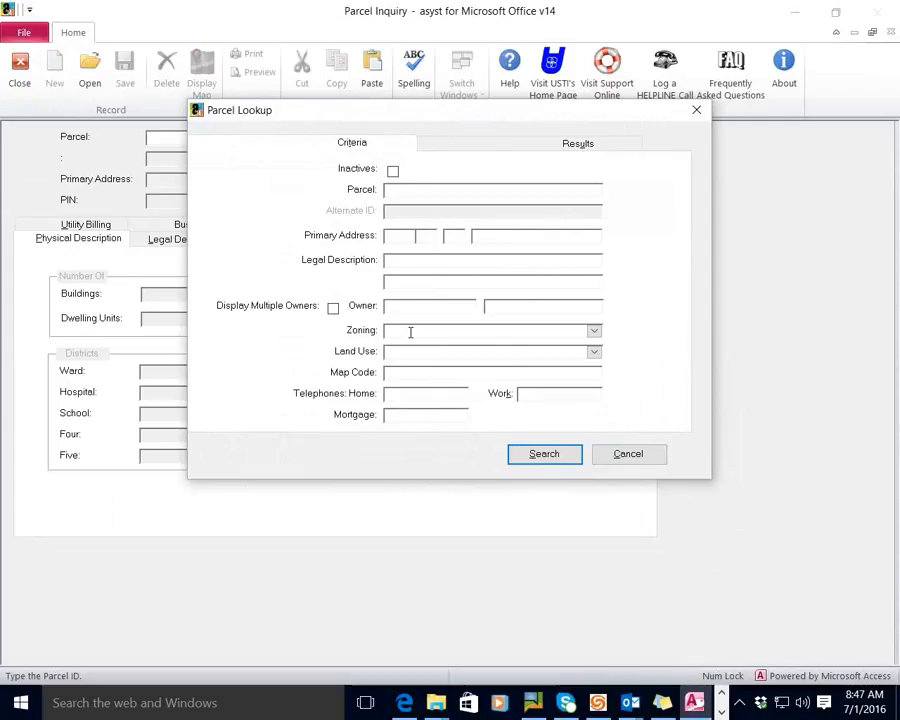
click(533, 462)
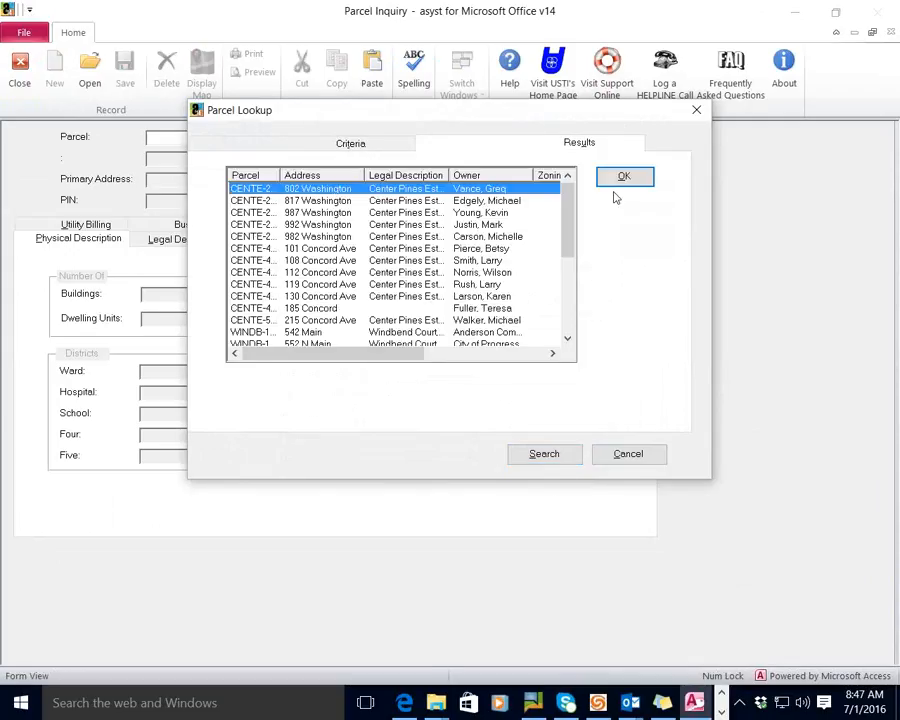
click(622, 177)
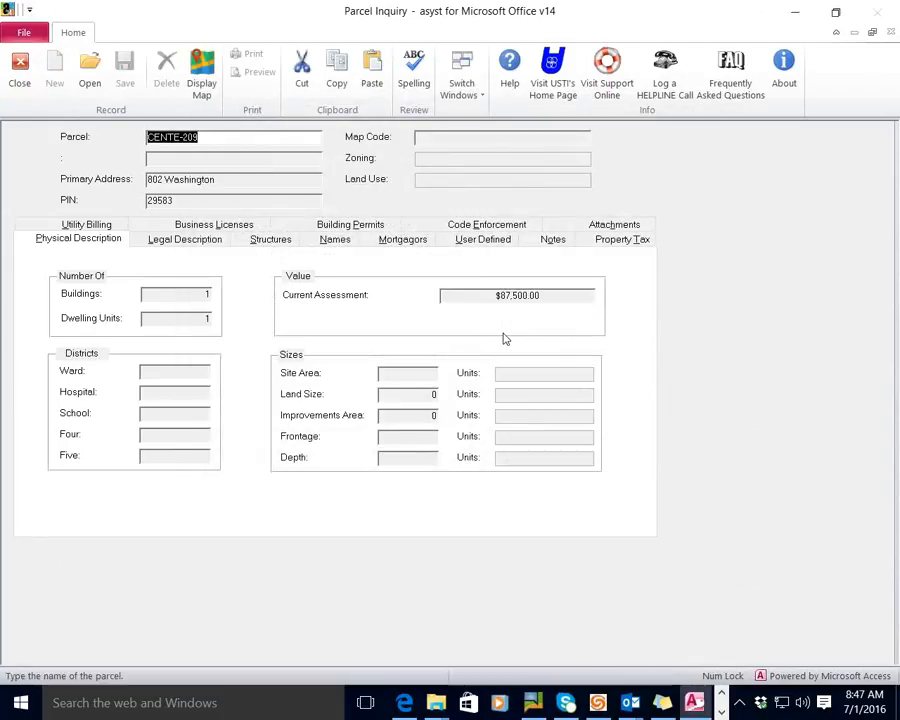
Step: Review the parcel's names, physical and legal descriptions, structures, building permits, business licenses and utility billing, and close the inquiry
click(335, 240)
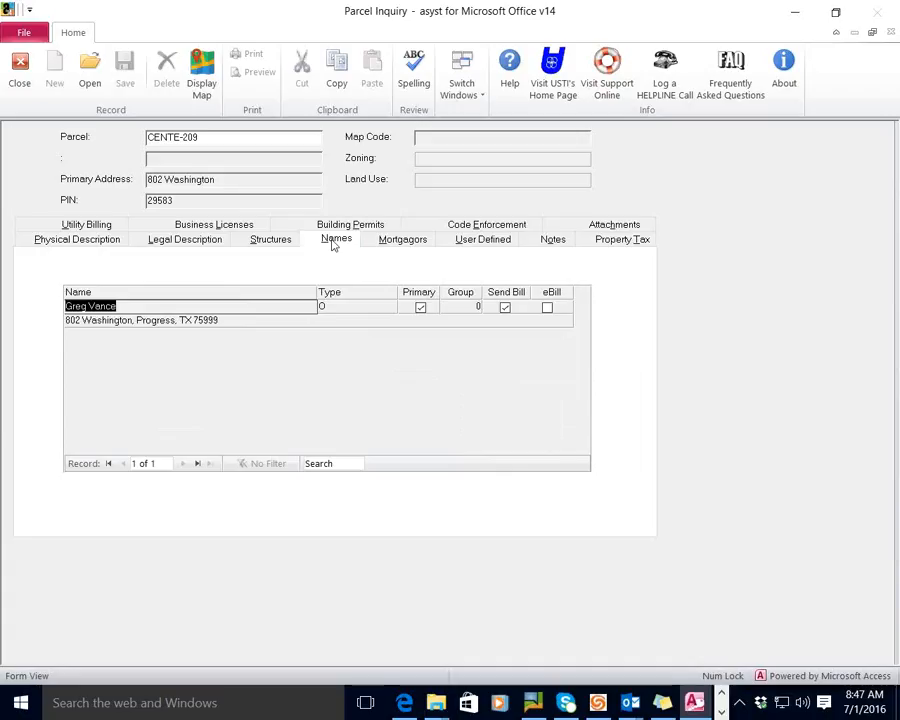
click(116, 242)
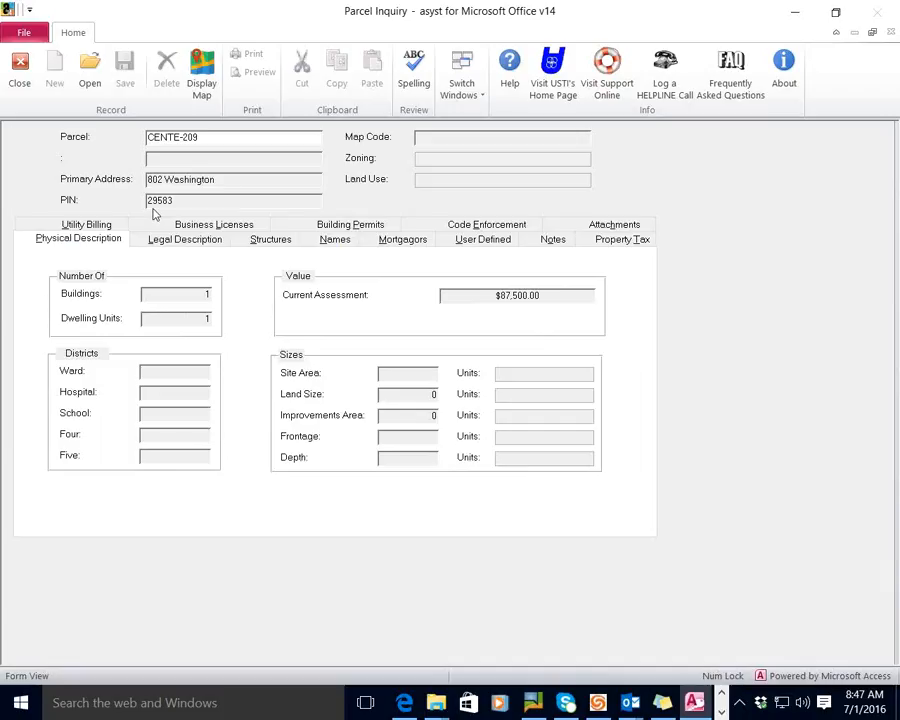
click(215, 242)
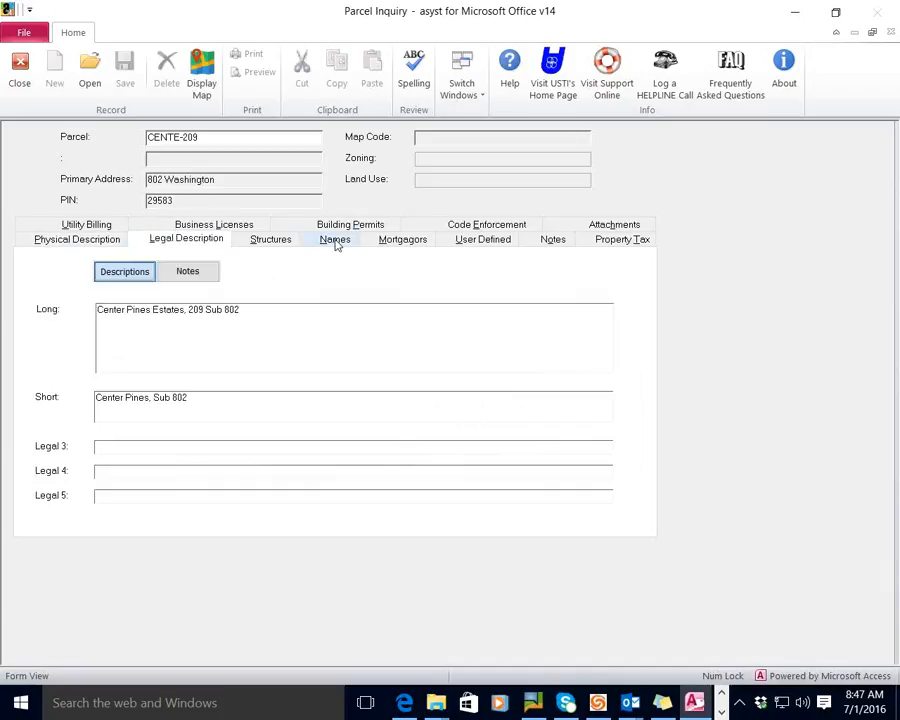
click(287, 244)
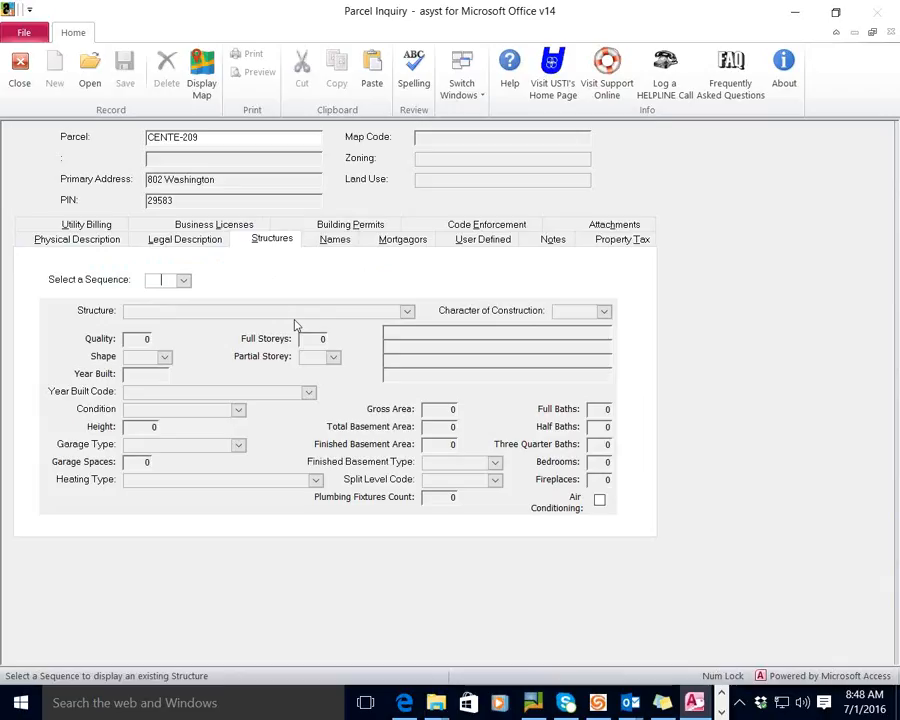
click(350, 225)
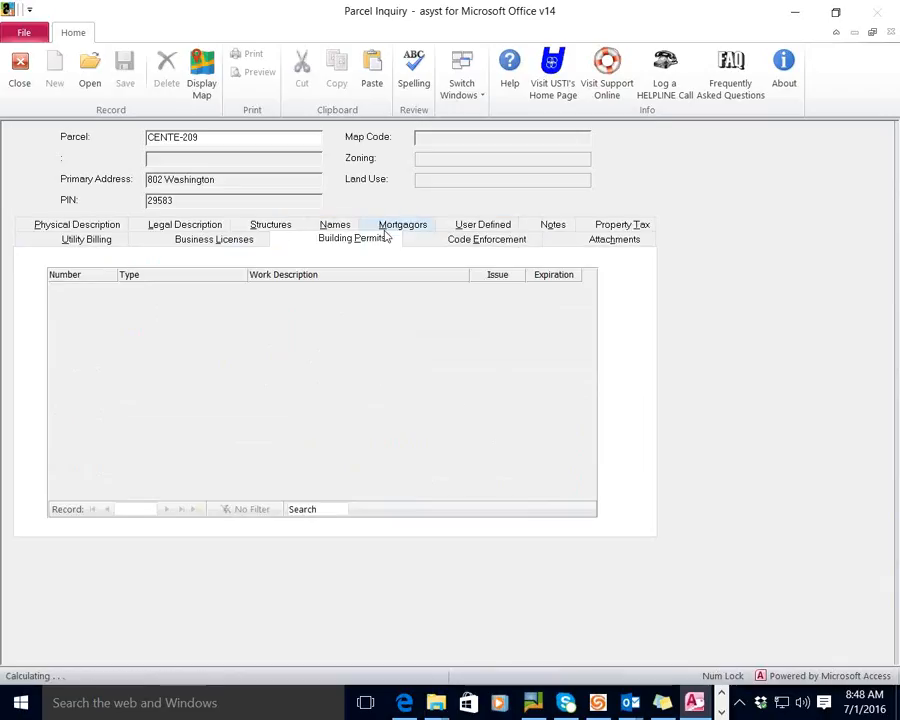
click(225, 243)
click(98, 245)
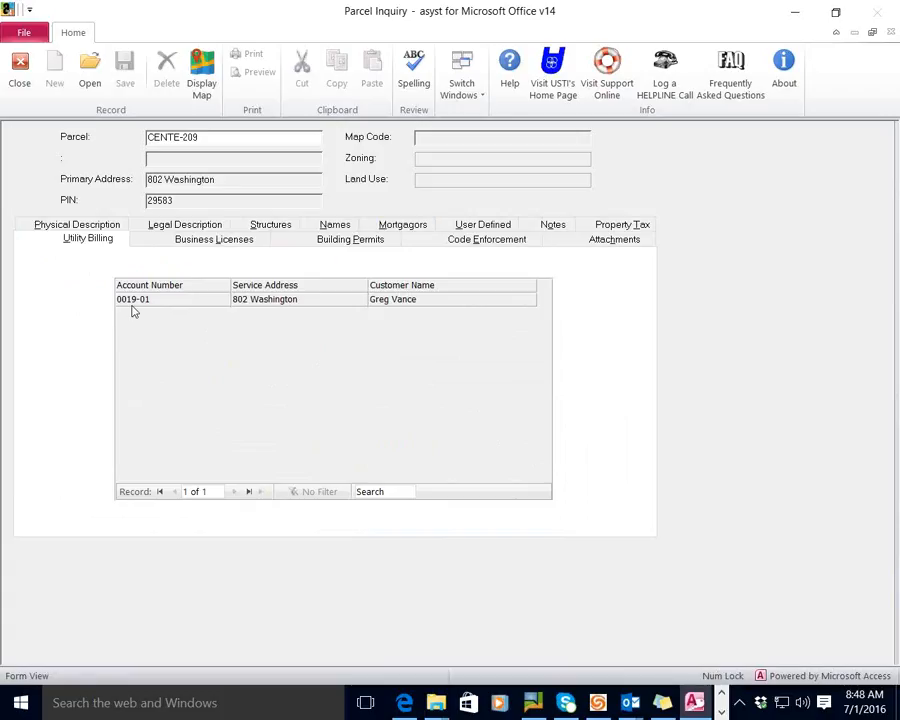
click(14, 88)
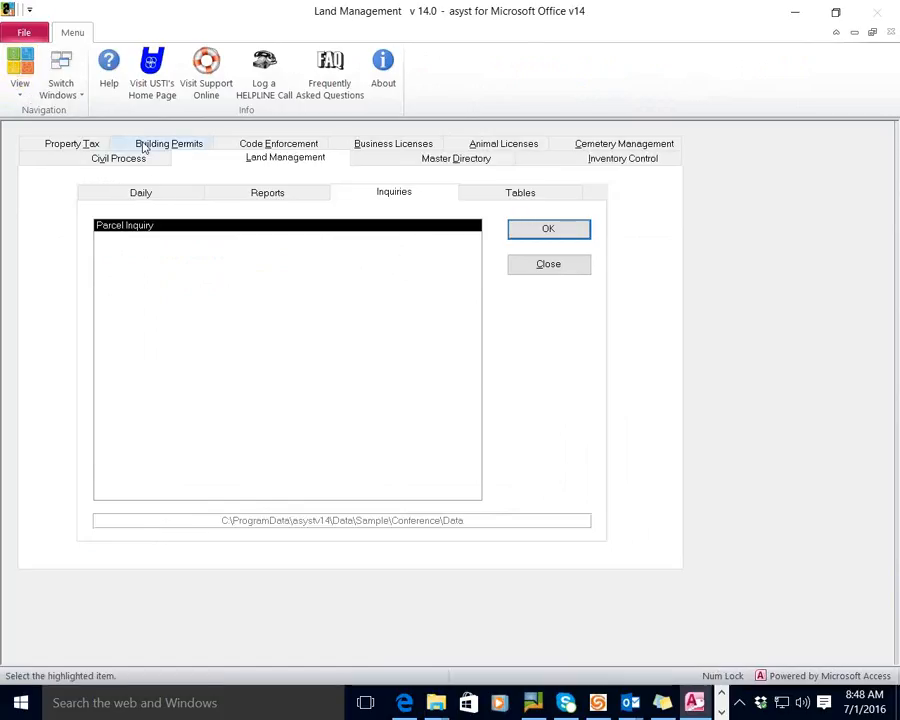
Step: Show the daily options of Building Permits, and view the HELPLINE call form without submitting it
click(145, 145)
click(148, 192)
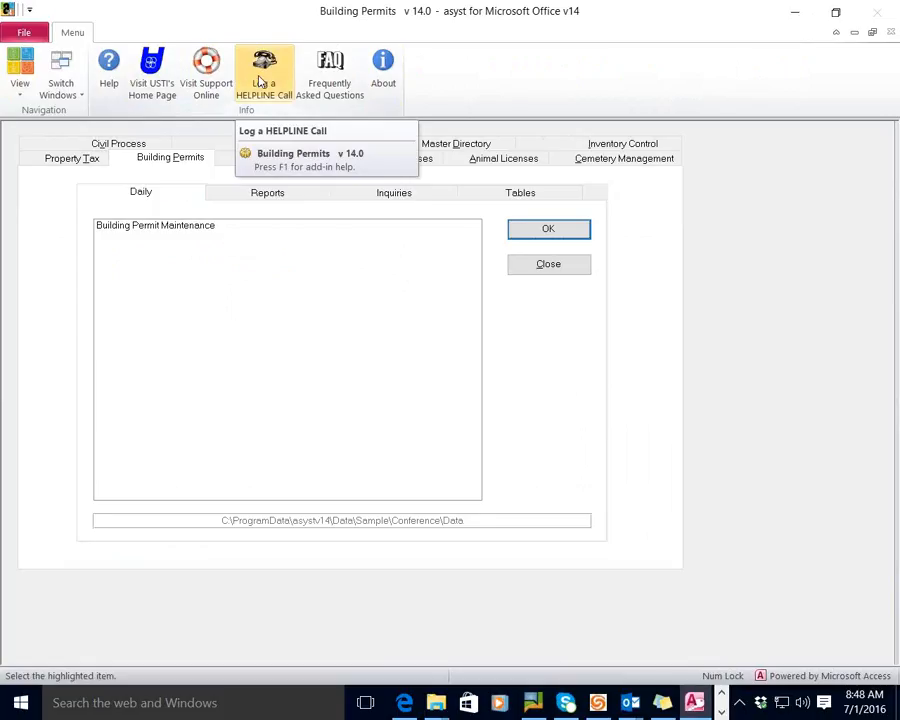
click(260, 82)
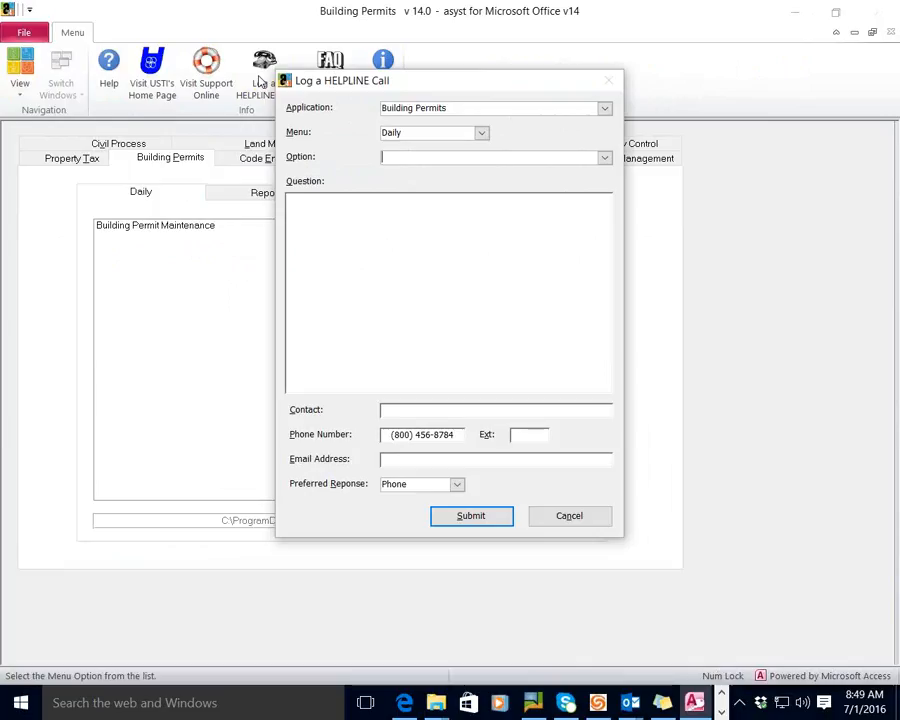
click(549, 520)
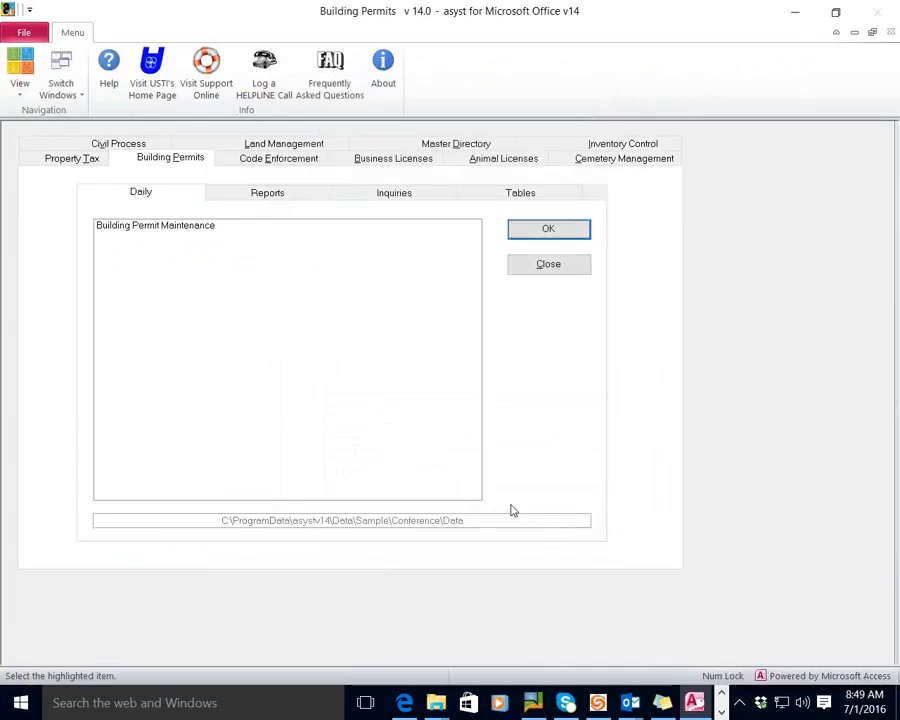
Step: Visit the USTI Support On-Line site, dismiss the Live Support Request window and return to asyst
click(210, 86)
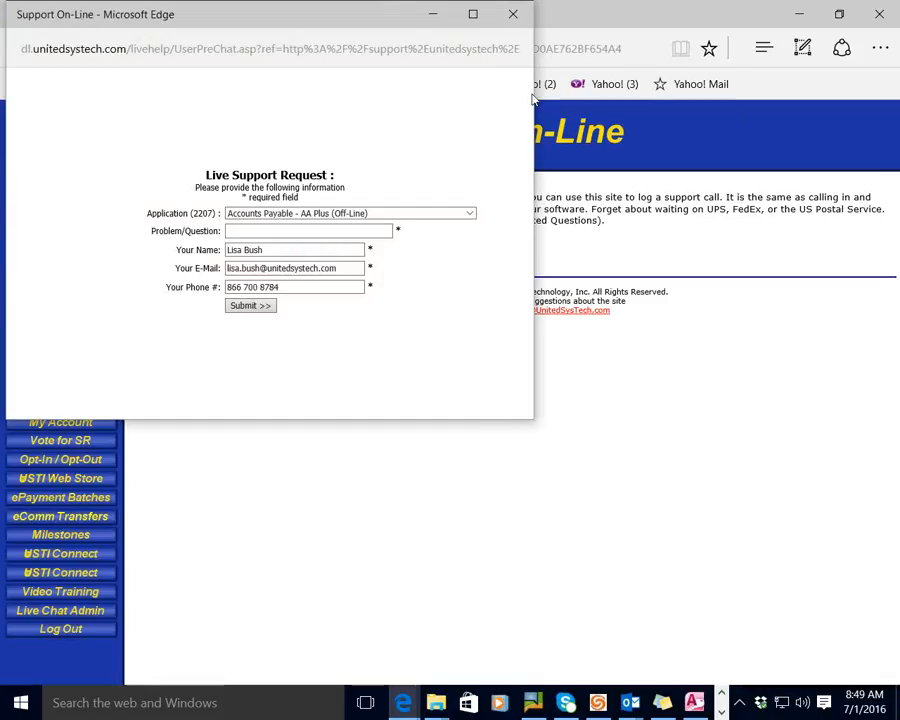
click(513, 14)
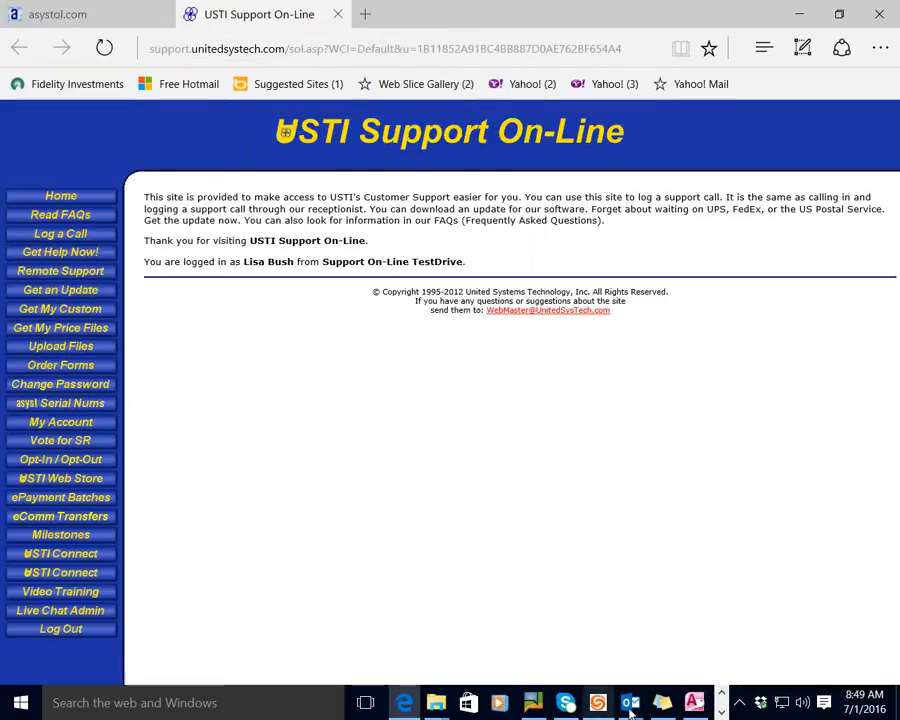
click(694, 703)
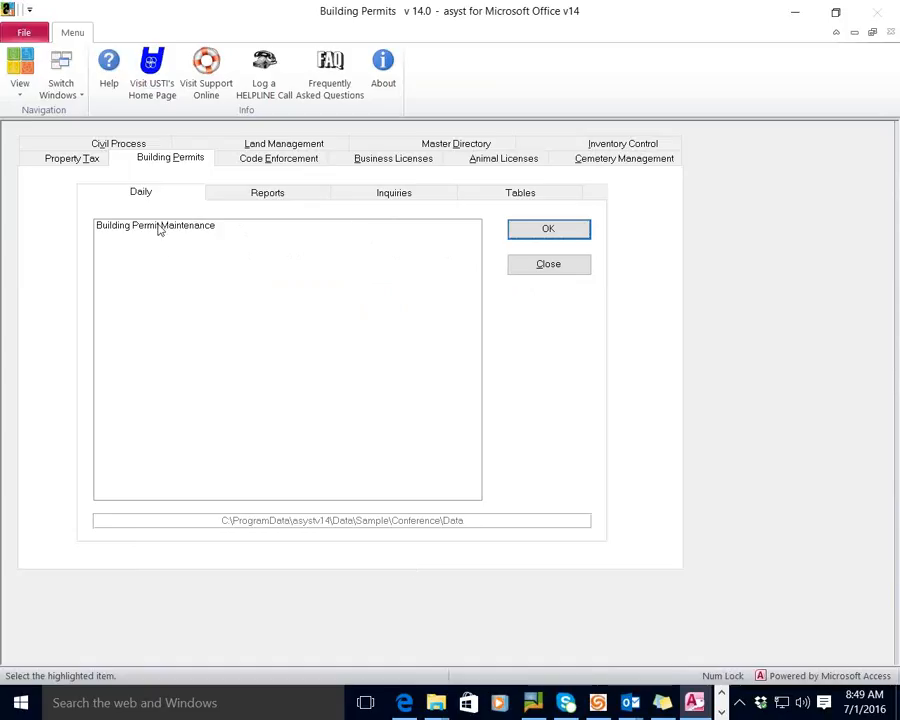
Step: Review the available reports, inquiries and maintenance tables of the Building Permits application
click(249, 194)
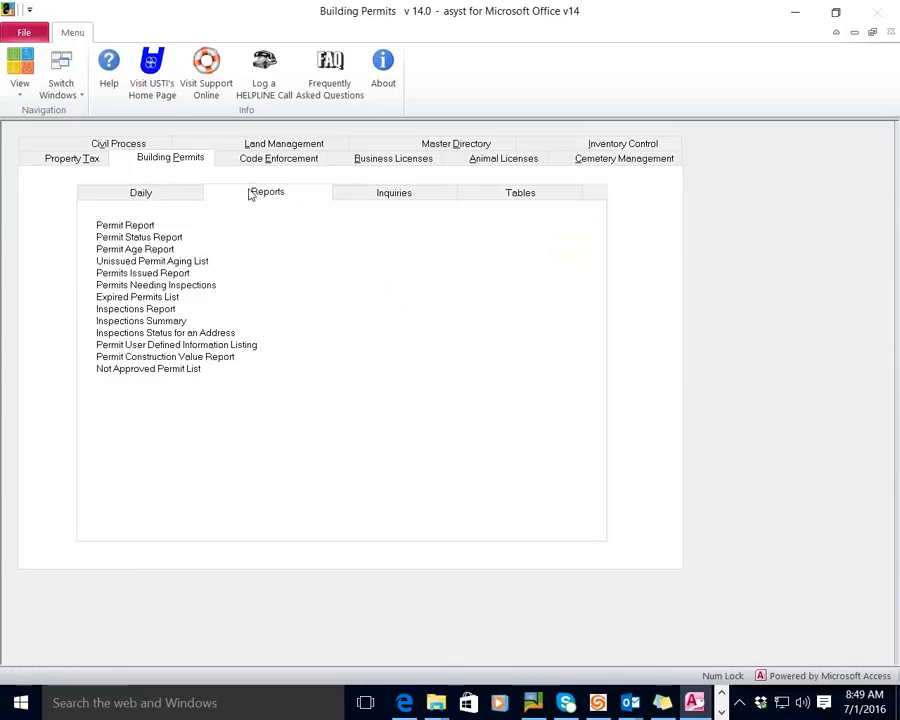
click(352, 194)
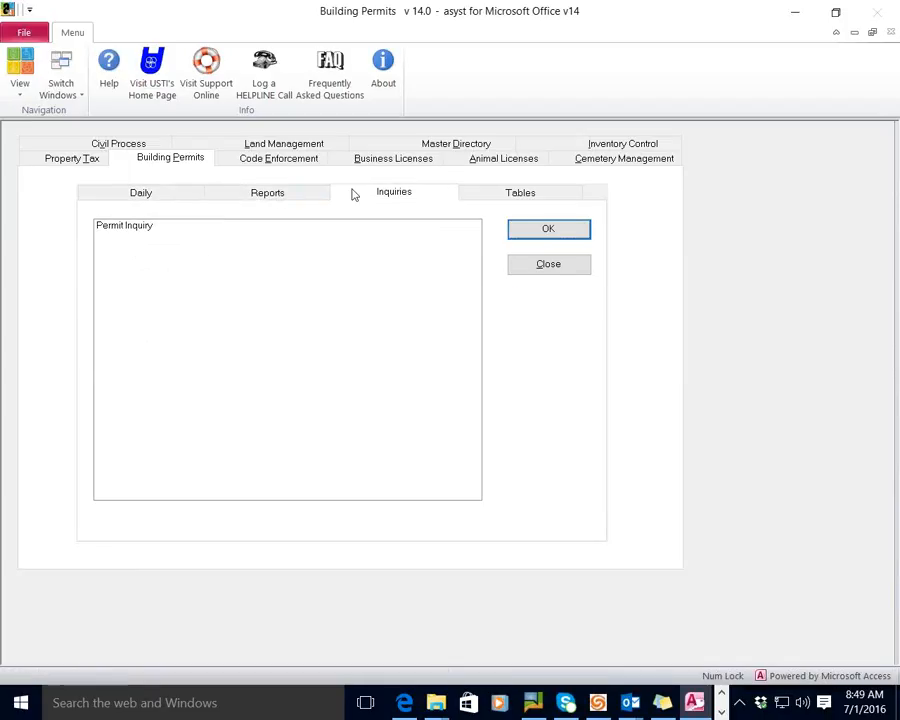
click(498, 195)
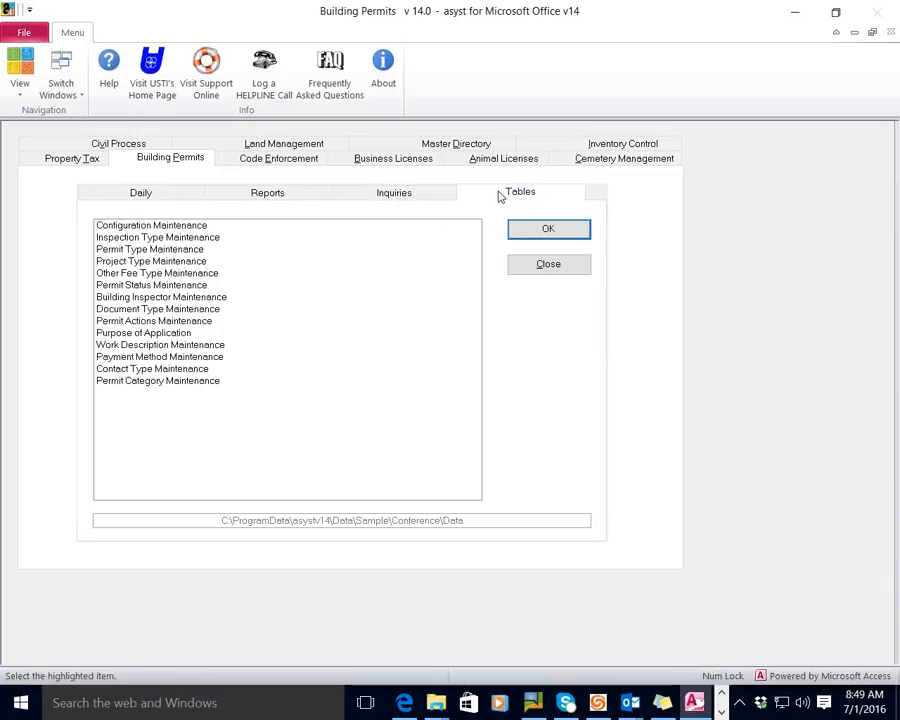
Step: Open Building Permit Maintenance from the daily options of Building Permits
click(181, 194)
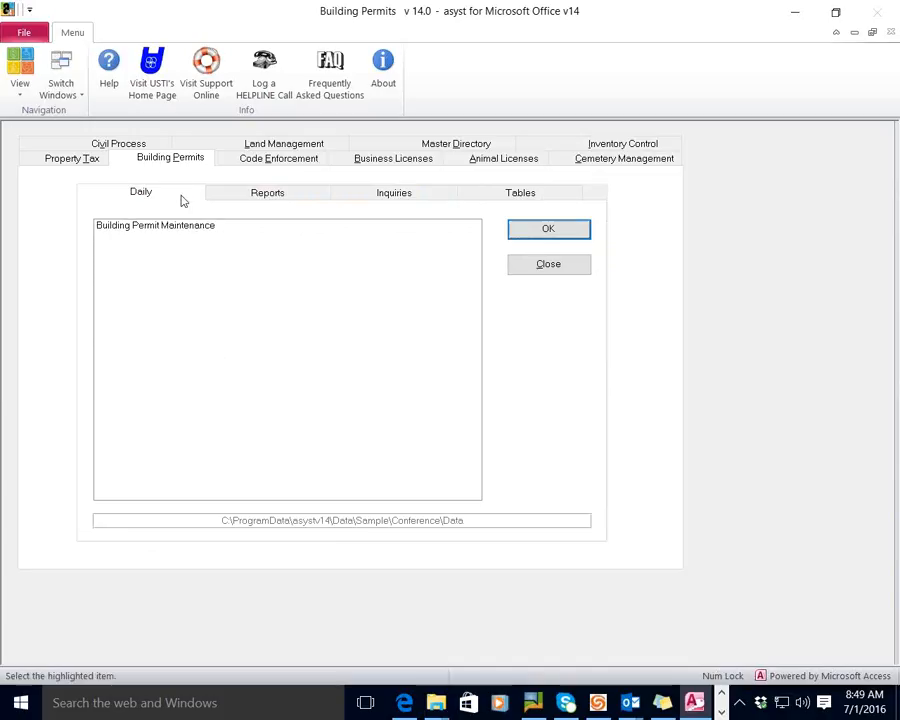
click(187, 226)
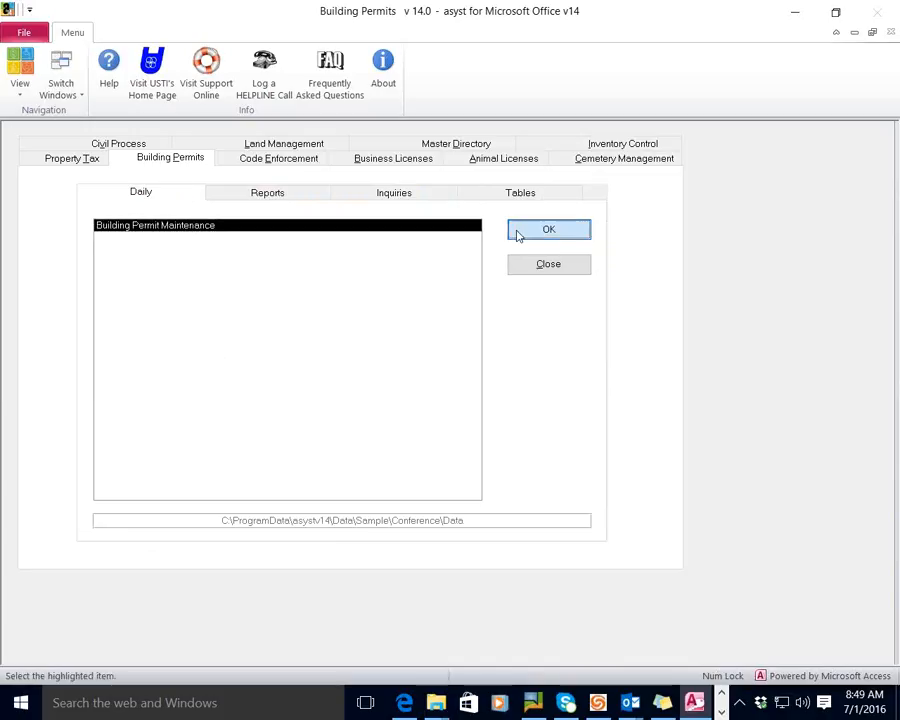
click(518, 234)
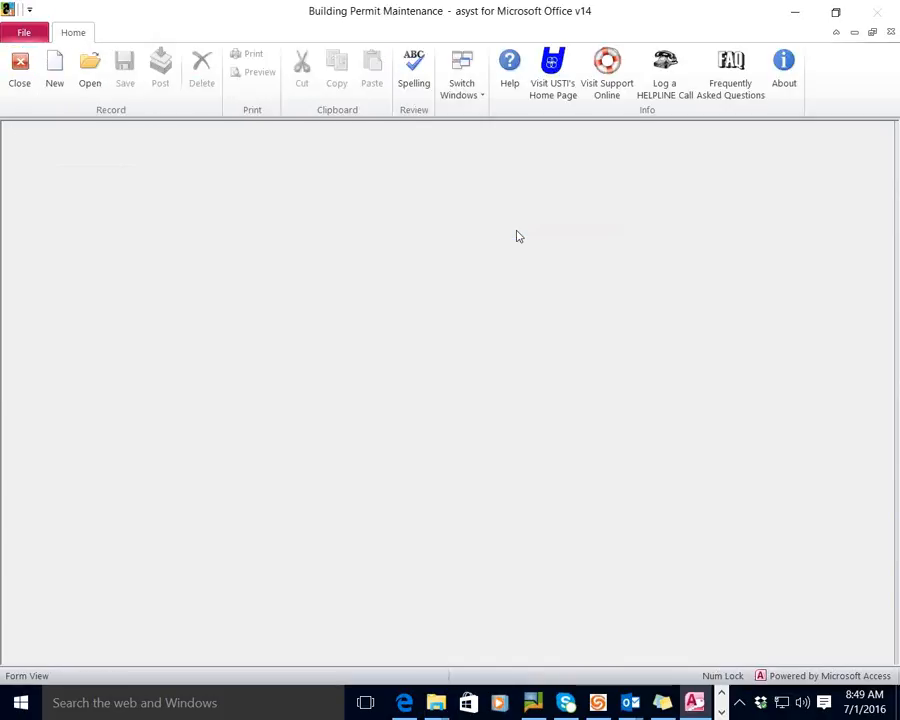
Step: Look up permits without entering any criteria, after viewing the permit type choices, and open a Building permit record from the results
click(90, 72)
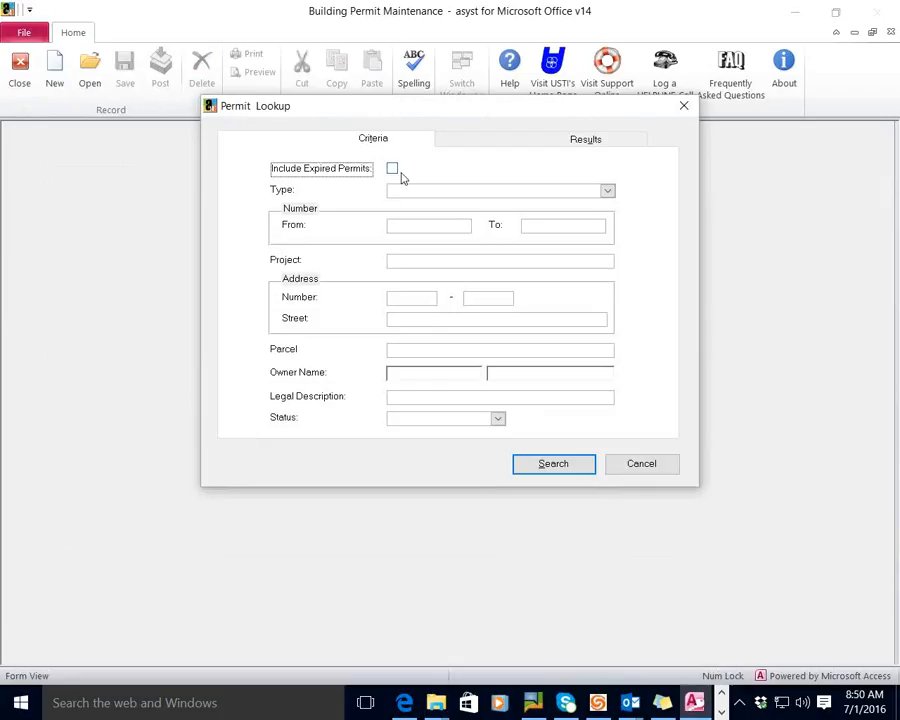
click(607, 191)
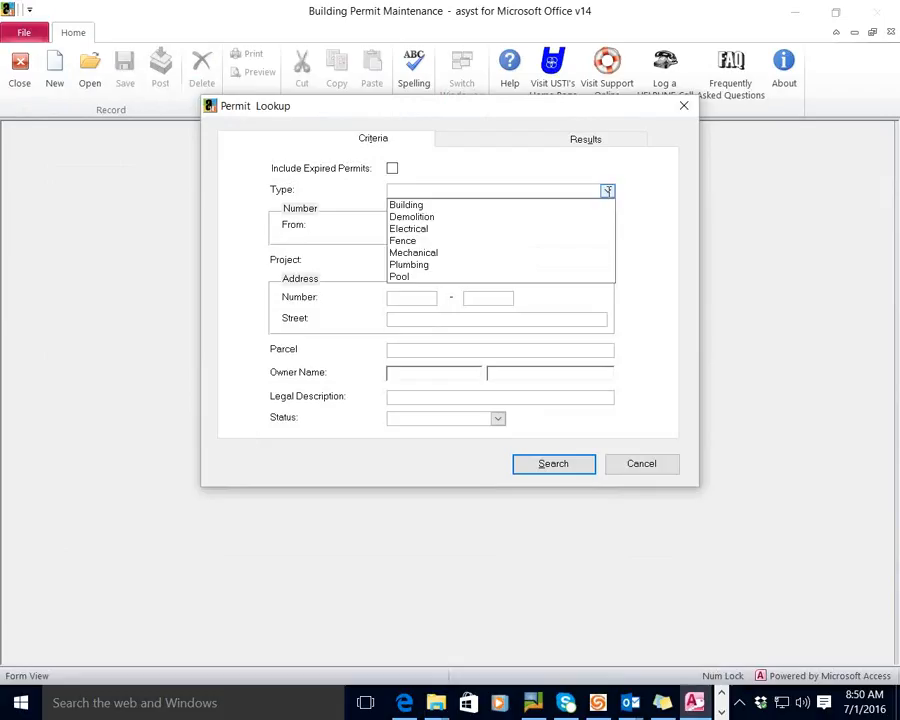
click(503, 166)
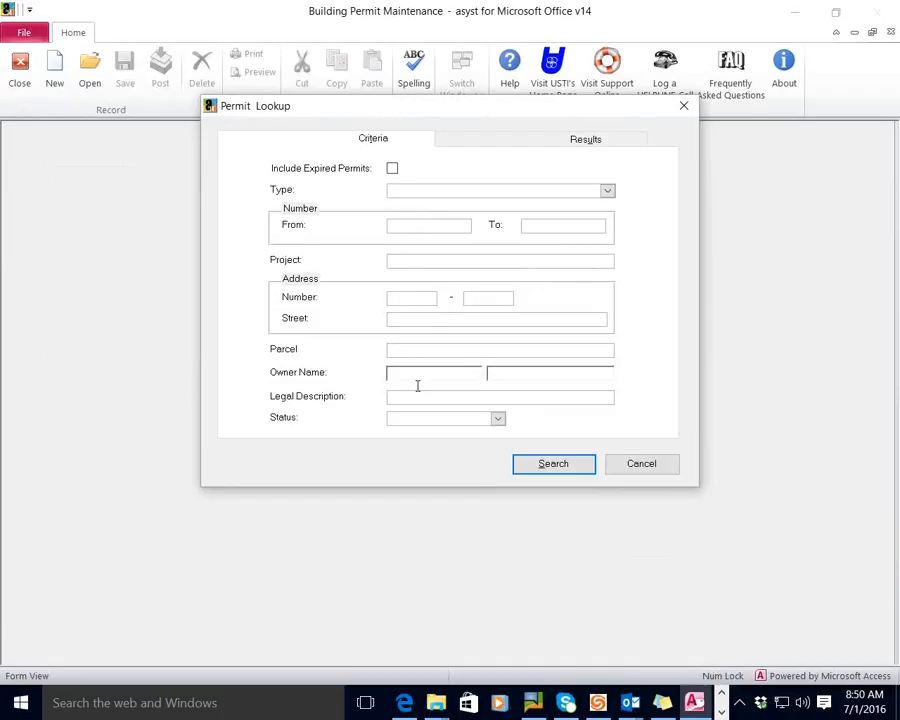
click(532, 475)
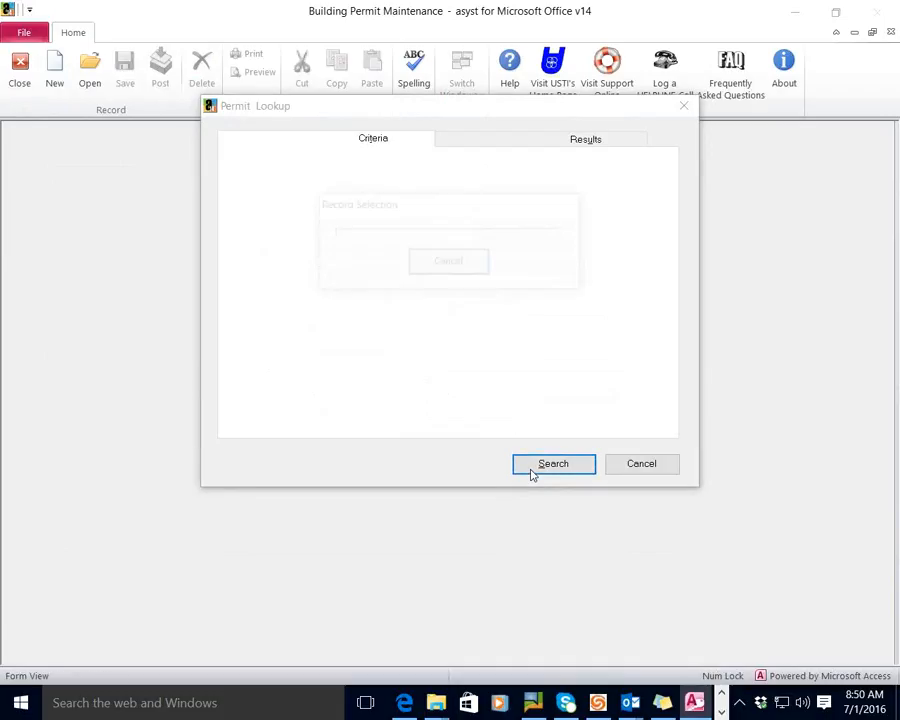
click(610, 172)
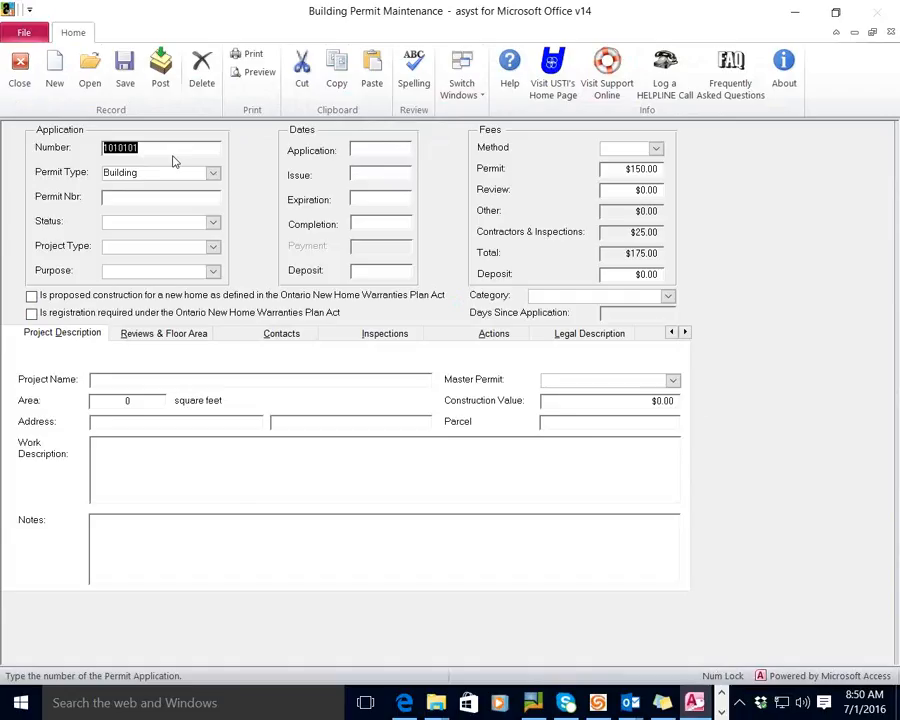
Step: Review the available choices for permit type, status and project type on the permit record without changing them
click(212, 174)
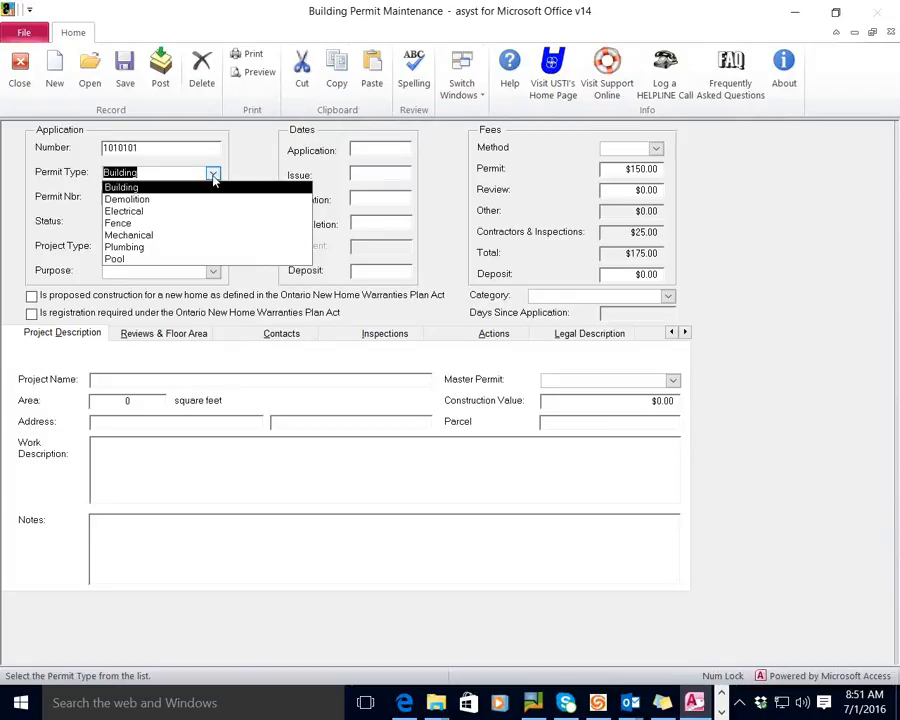
click(248, 161)
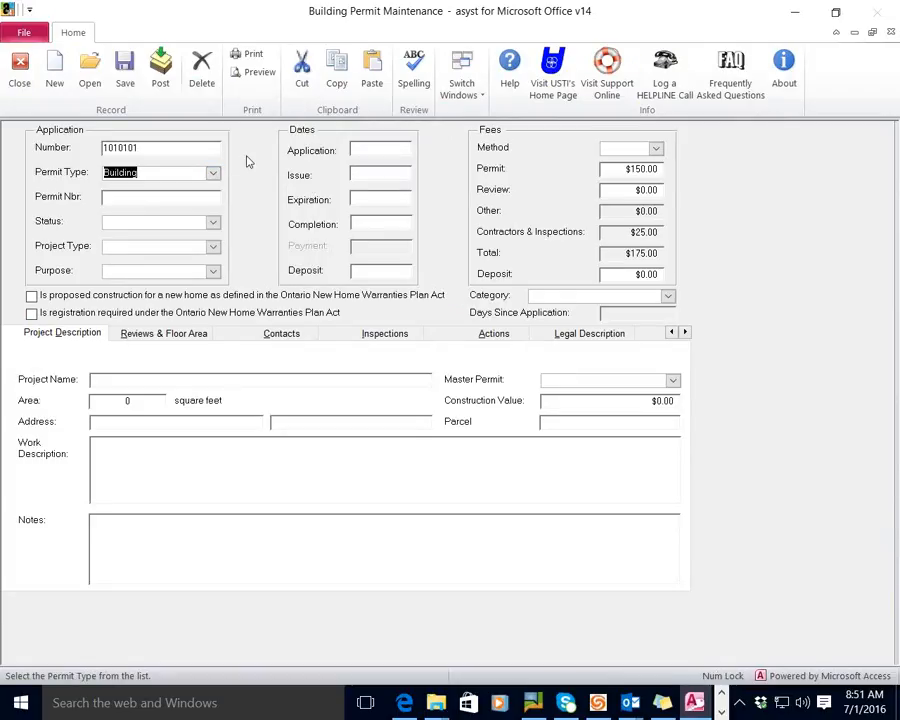
click(212, 222)
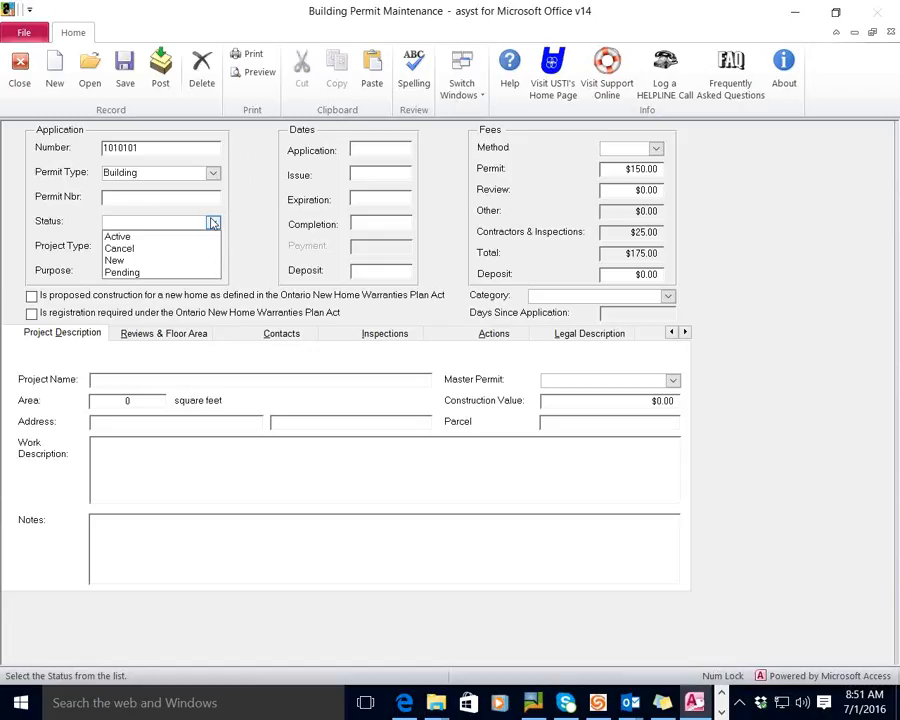
click(257, 211)
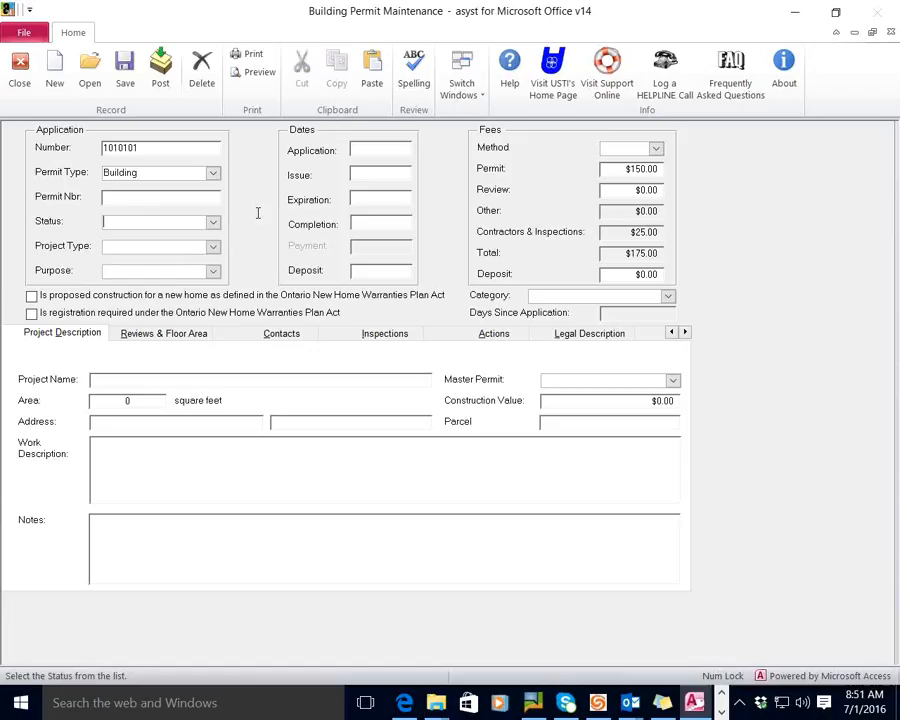
click(213, 248)
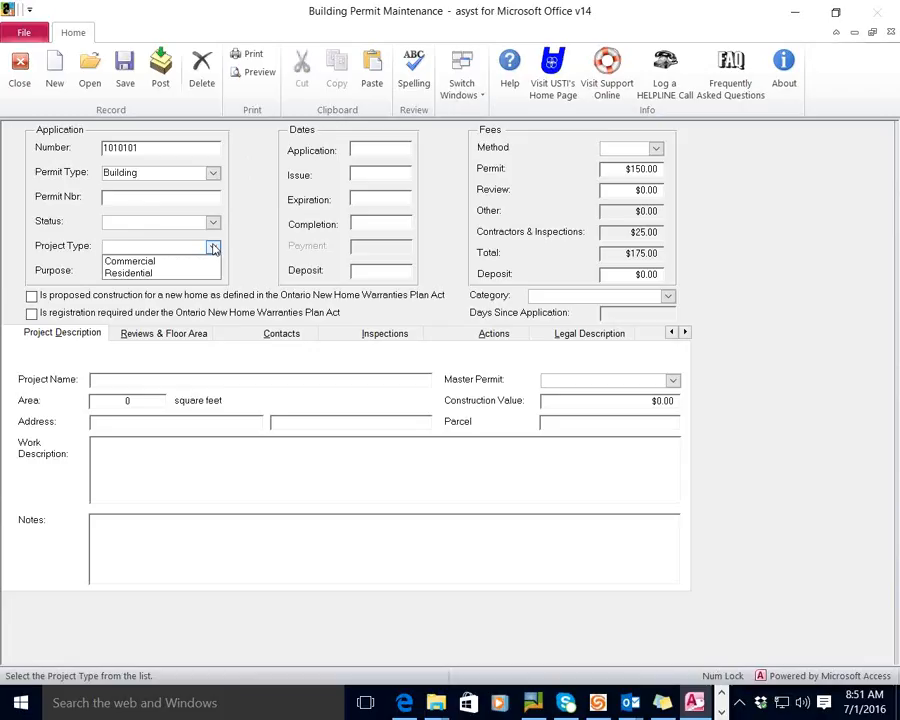
click(214, 248)
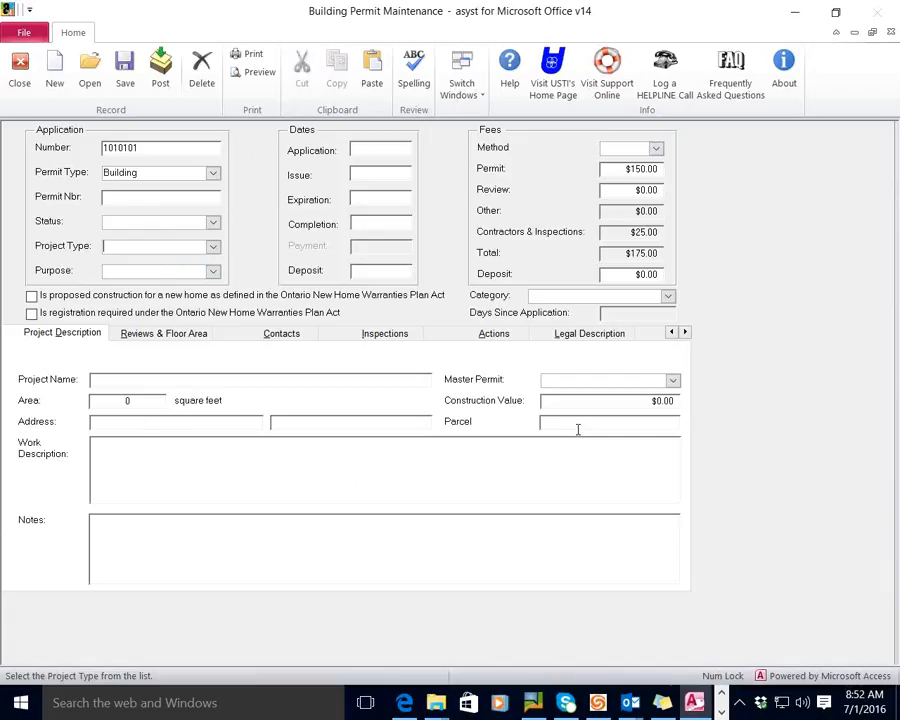
Step: Show the permit's reviews and floor area details, and view the New Construction field in the Zoom window without entering anything
click(168, 334)
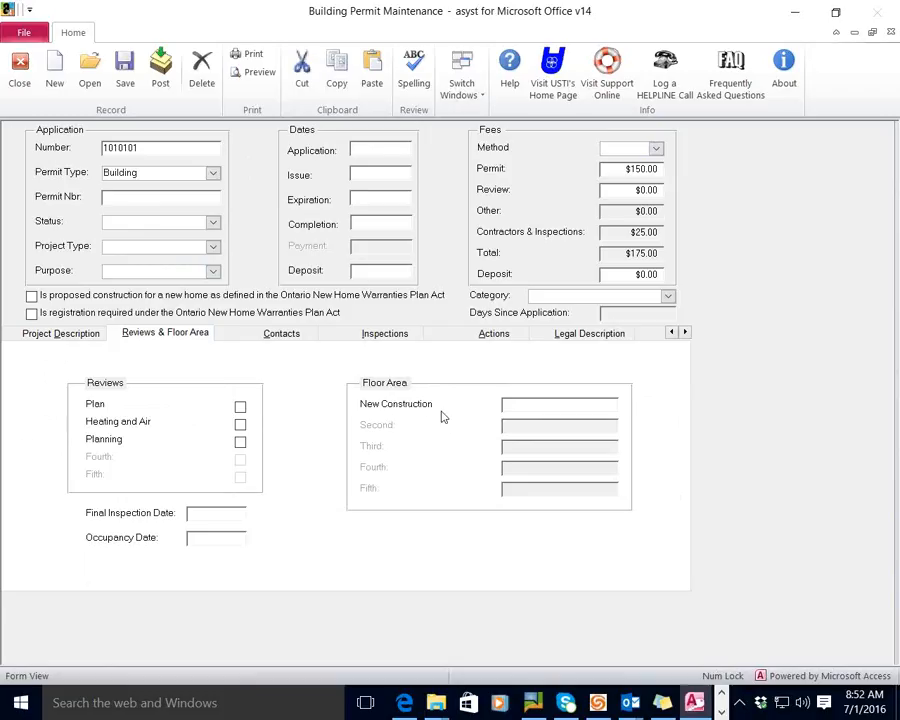
click(510, 404)
key(shift+F2)
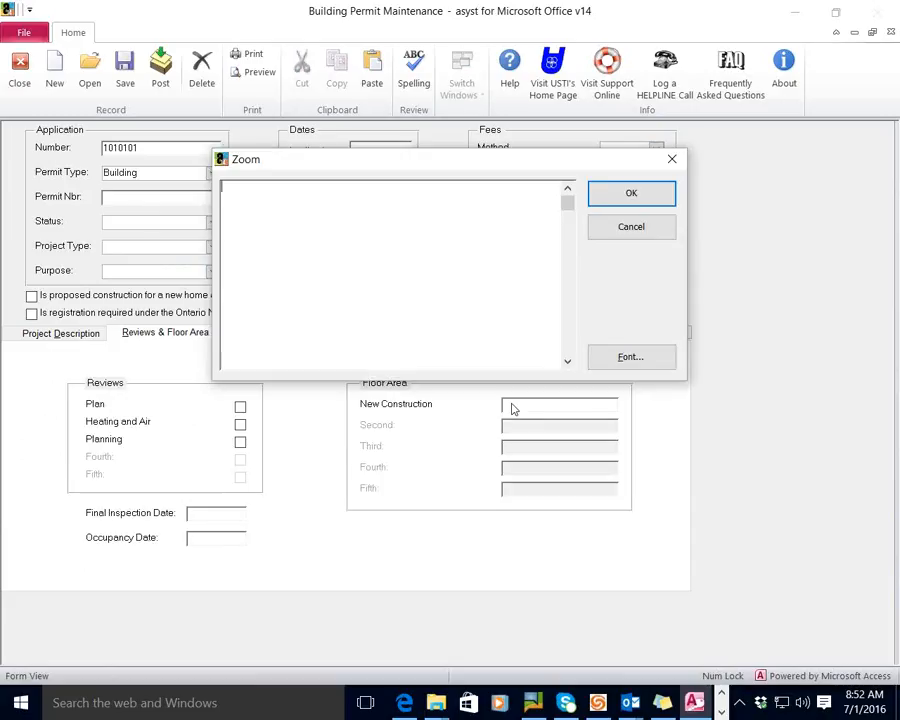
click(630, 227)
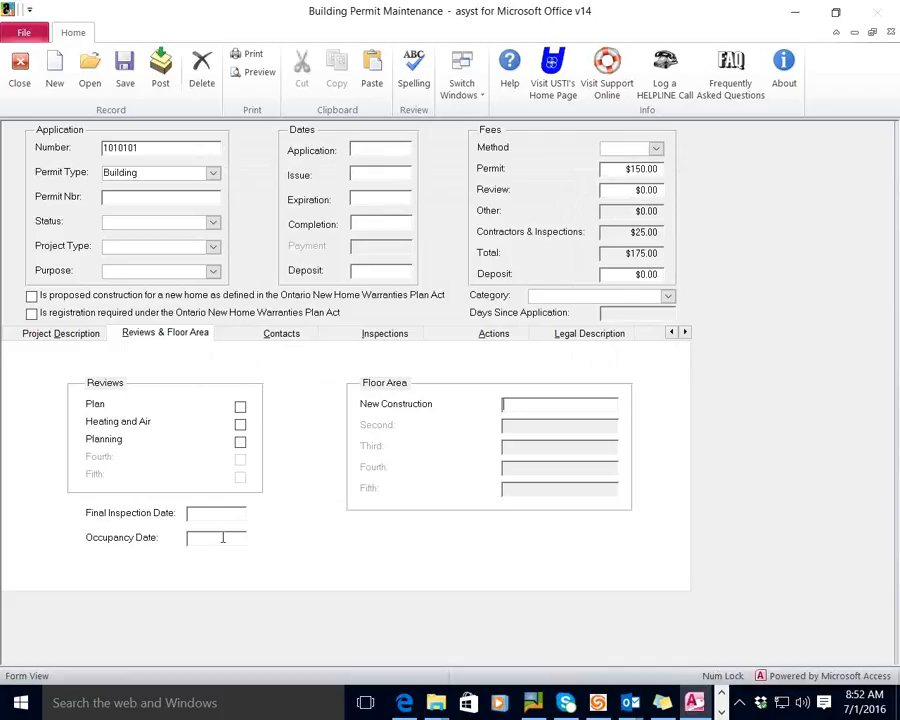
Step: Show the permit's contacts and inspections, and view an inspection's notes in the Zoom window without entering anything
click(239, 340)
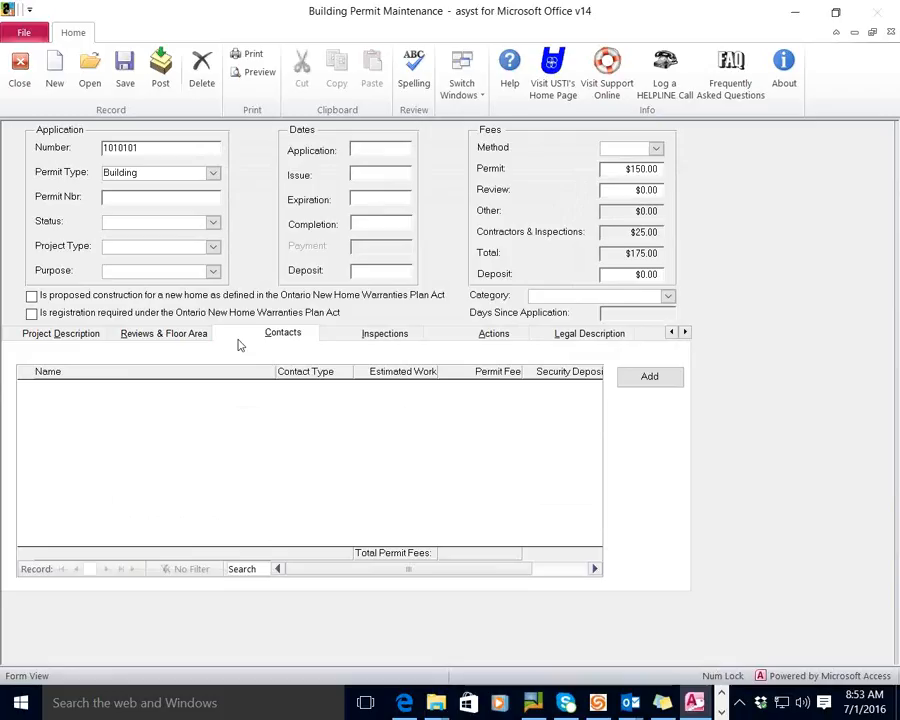
click(330, 335)
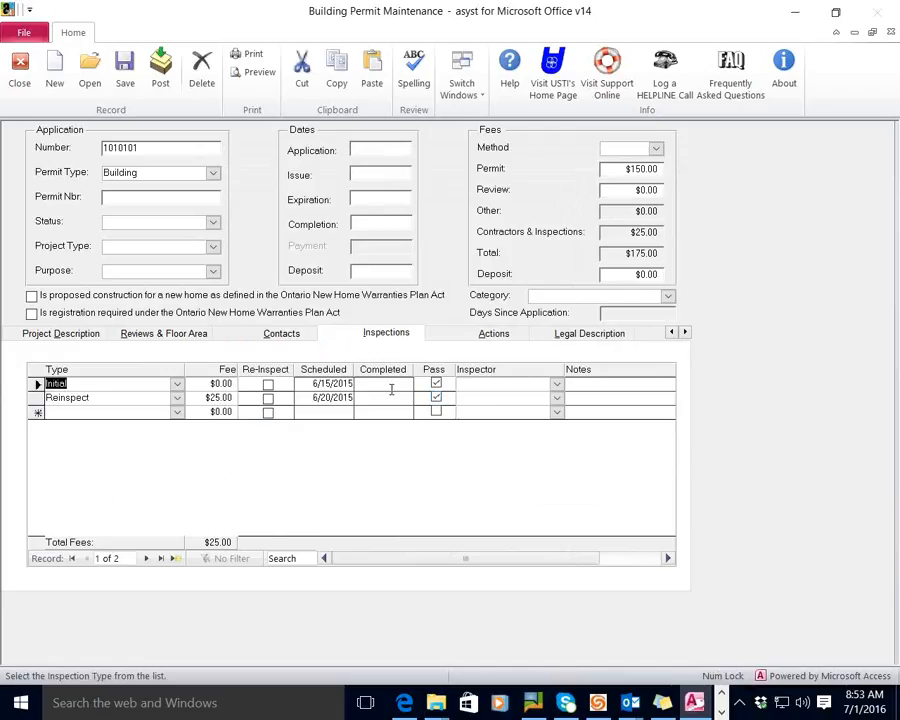
click(559, 386)
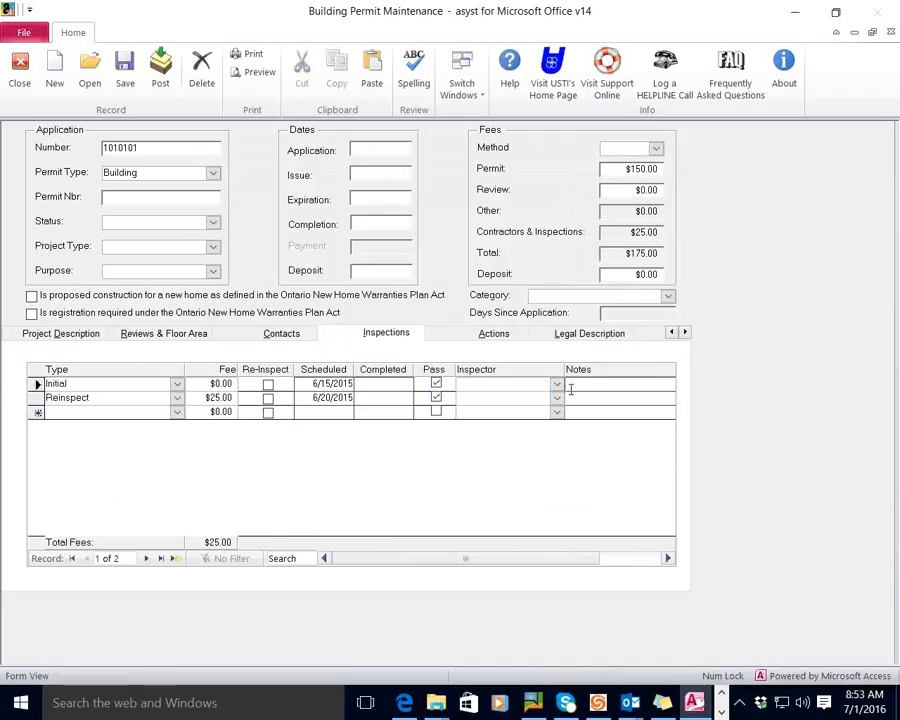
click(566, 392)
key(shift+F2)
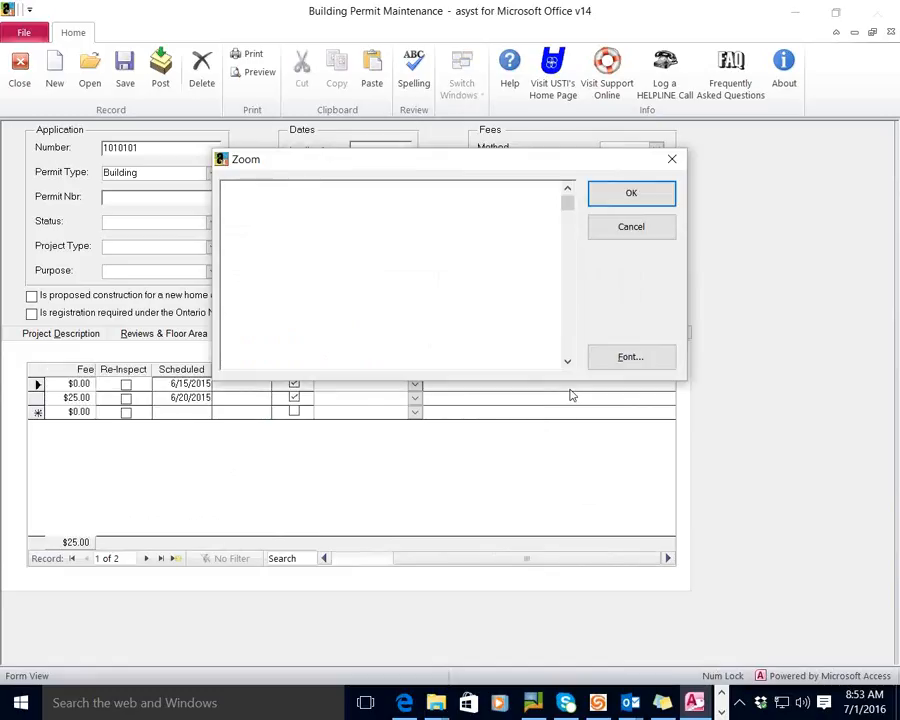
click(631, 230)
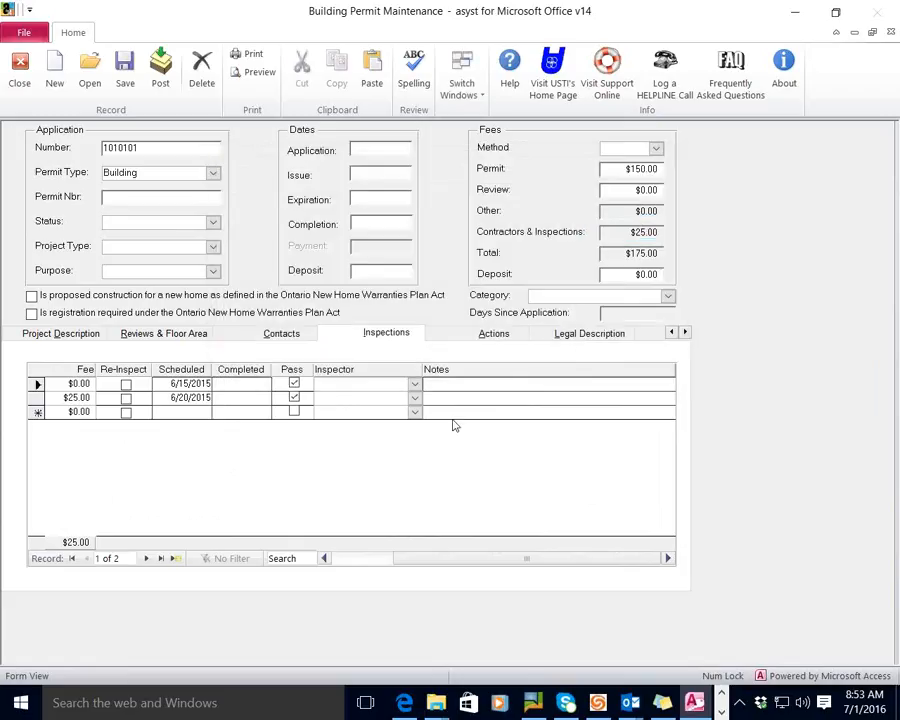
Step: Show the permit's actions and view the available action types without choosing one
click(455, 339)
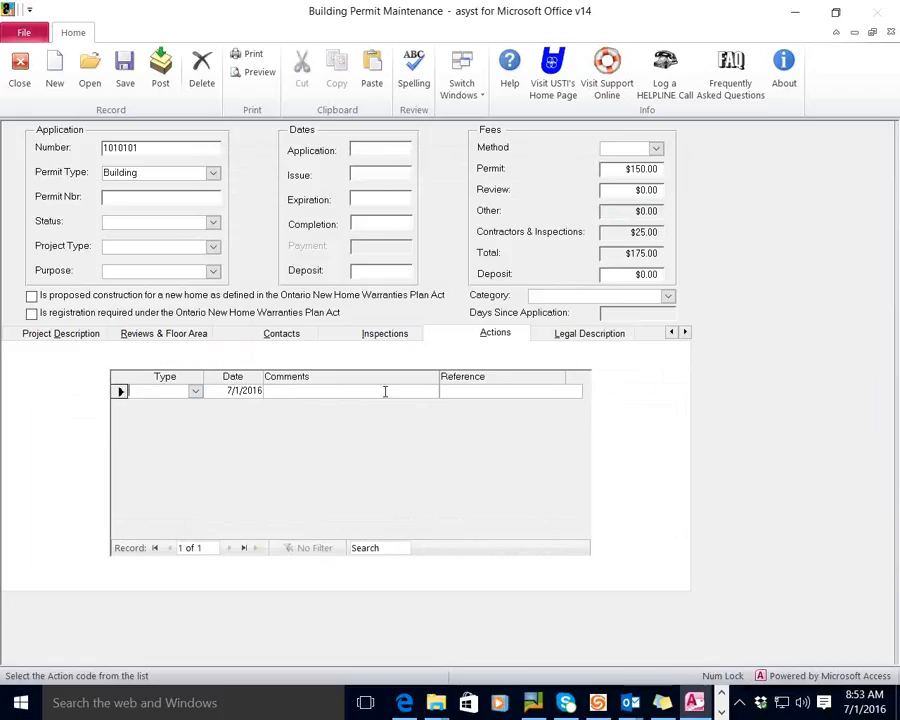
click(196, 392)
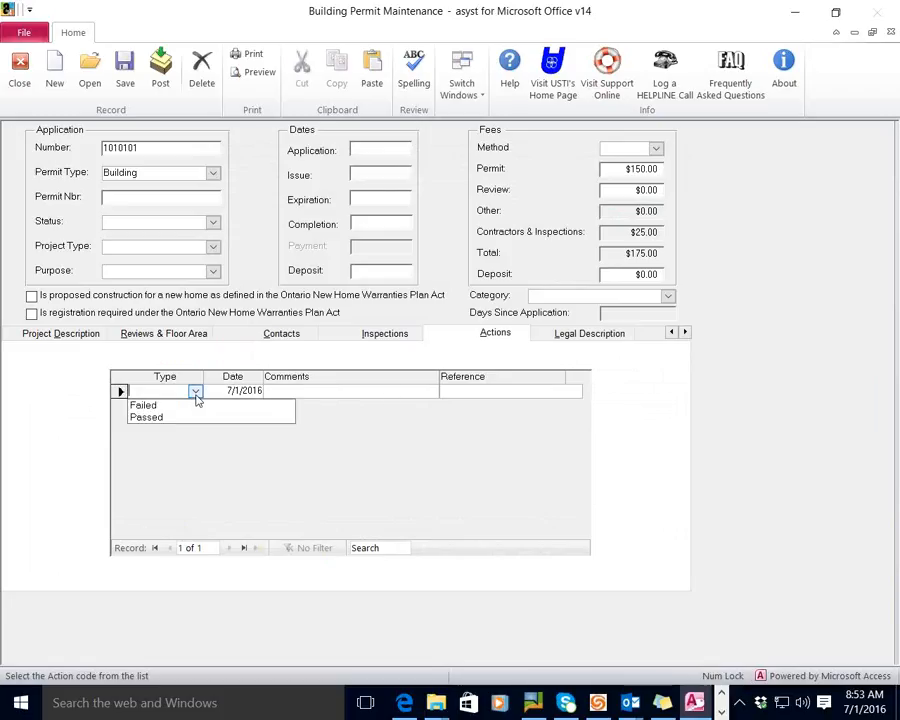
click(310, 425)
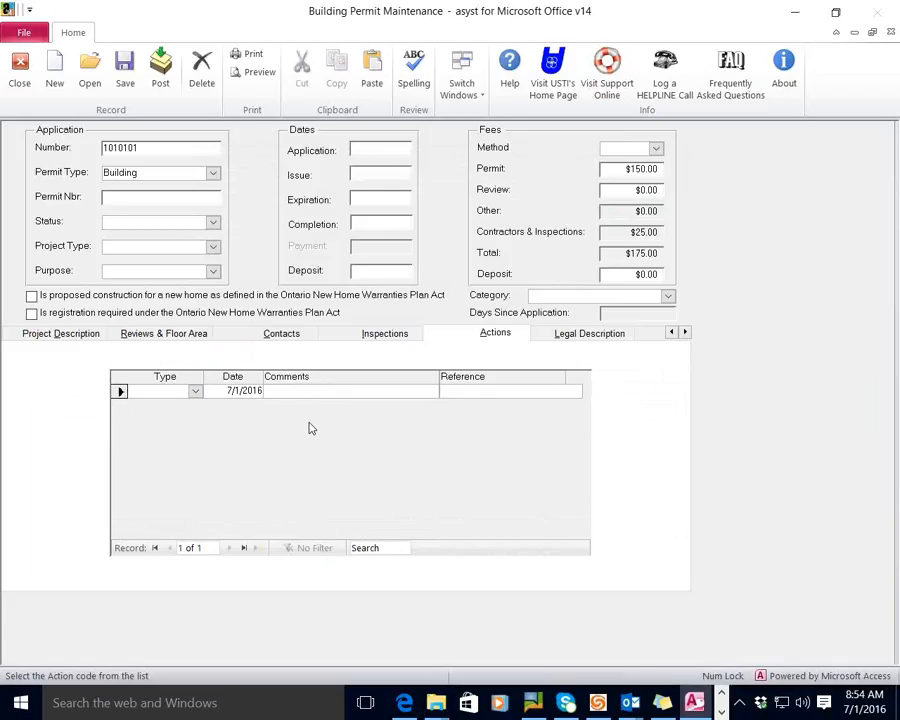
Step: Show the permit's legal description and attachments, and view the Document Attachment form without attaching a file
click(563, 334)
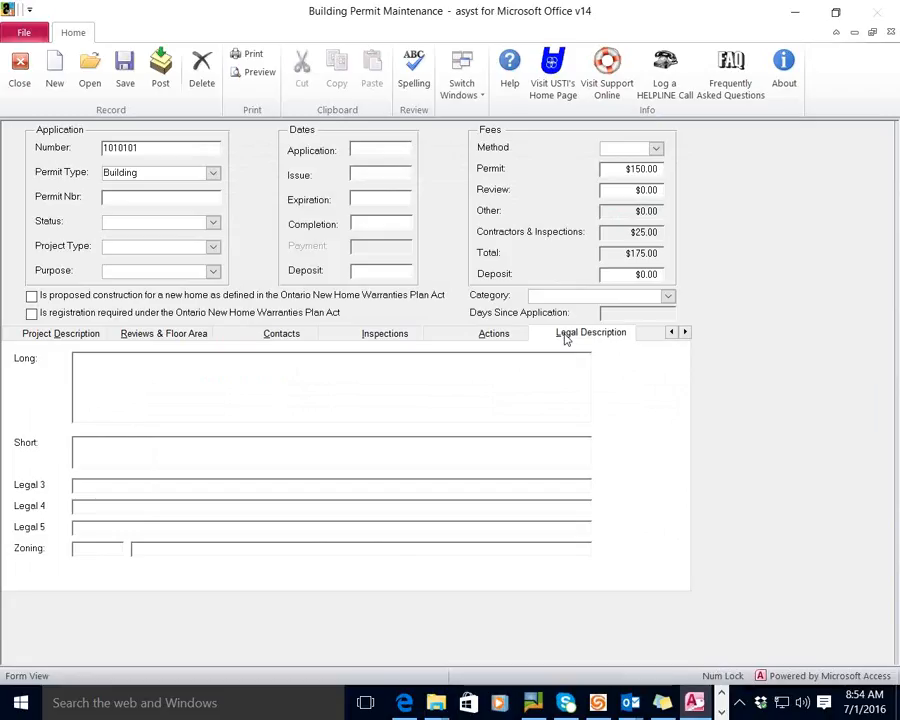
click(649, 338)
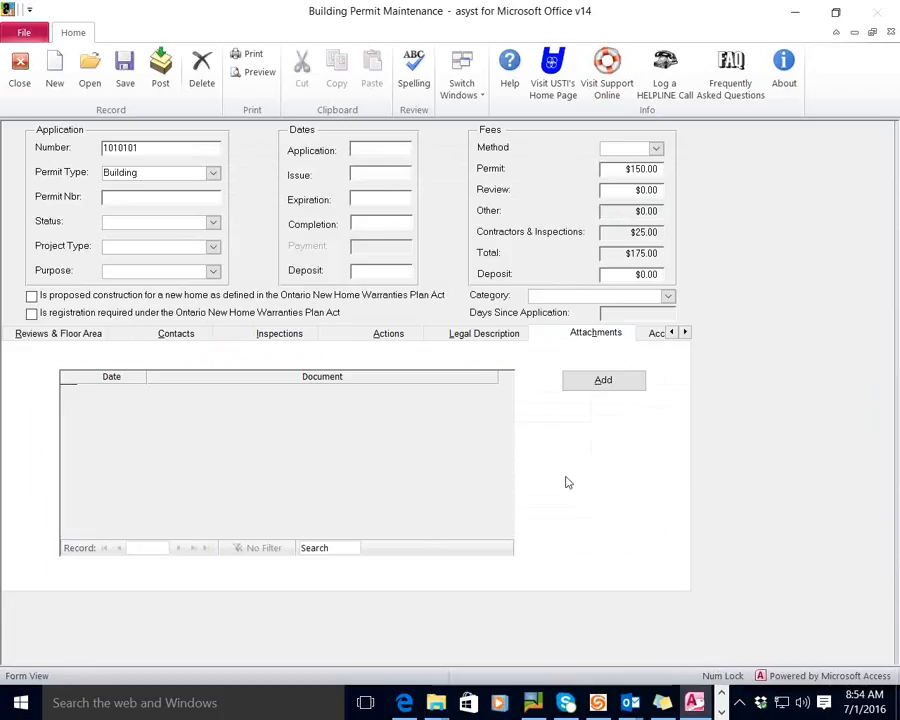
click(603, 381)
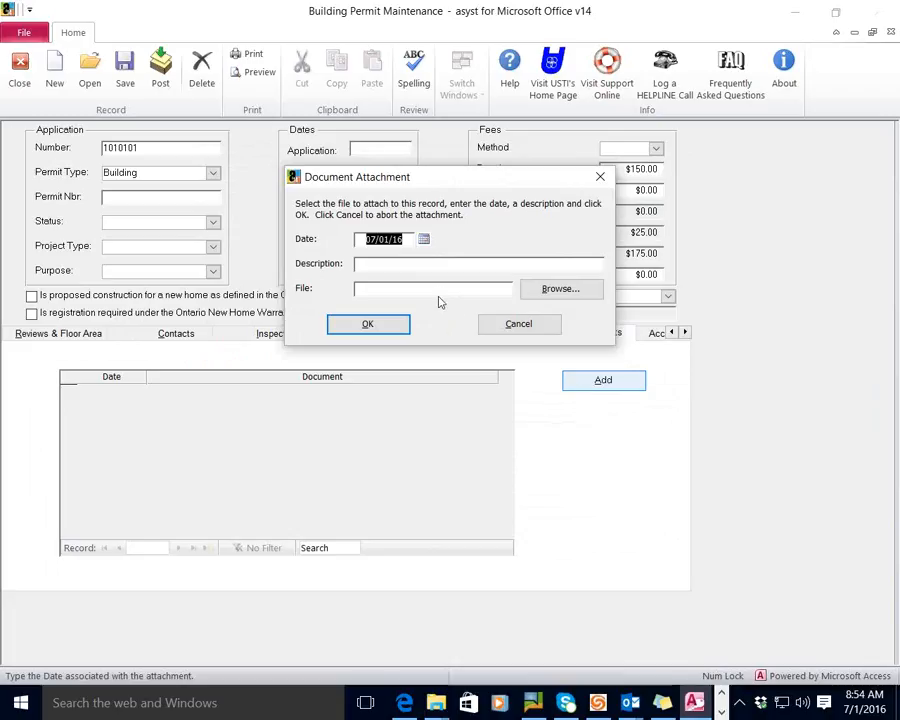
click(519, 324)
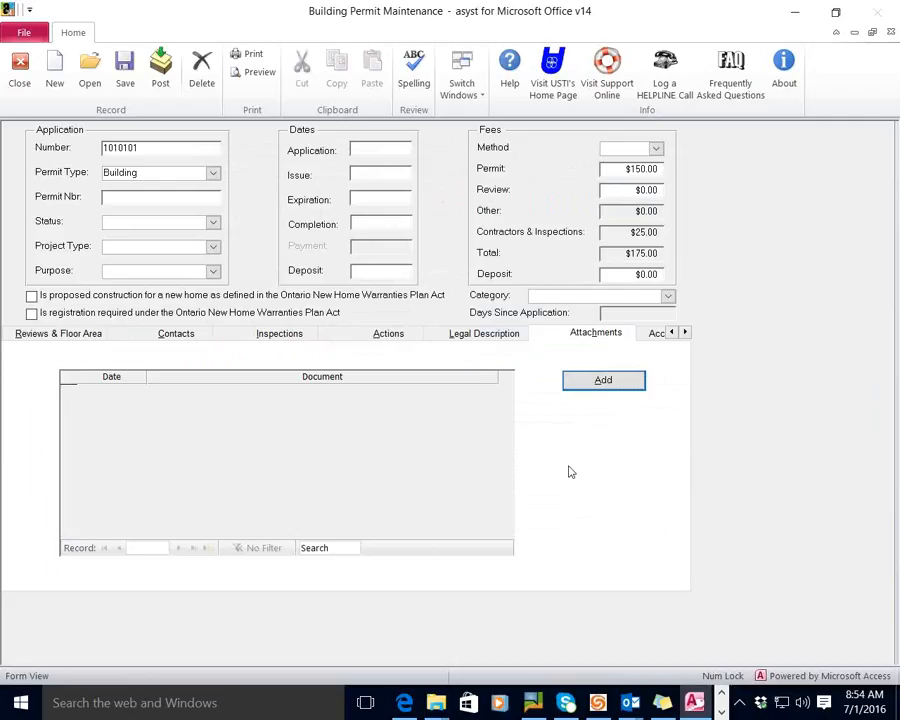
Step: Review the permit's accounts receivable, other fees and user-defined fields
click(651, 340)
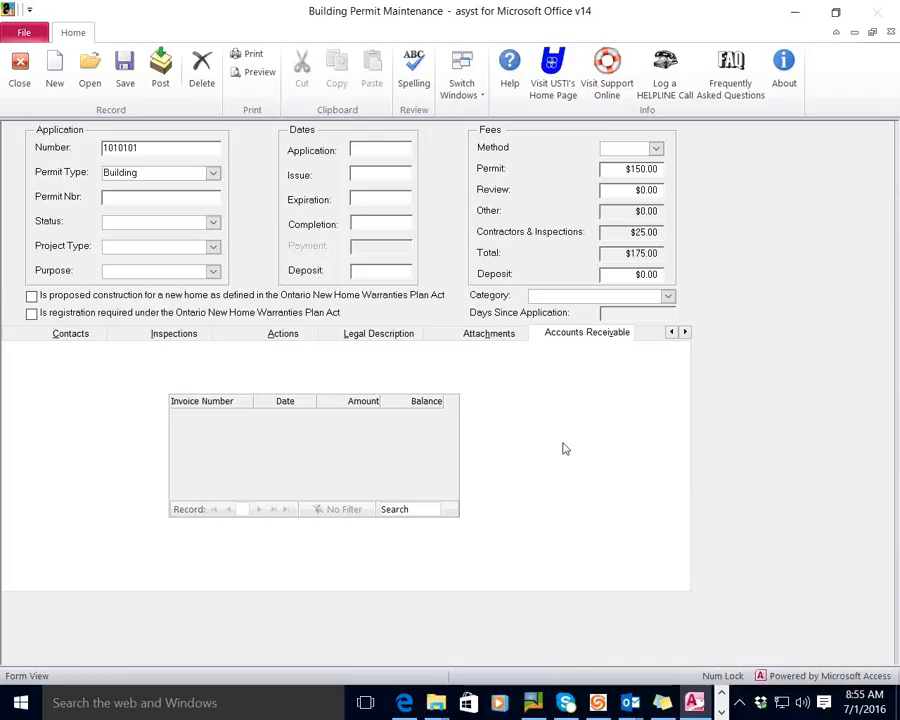
click(645, 336)
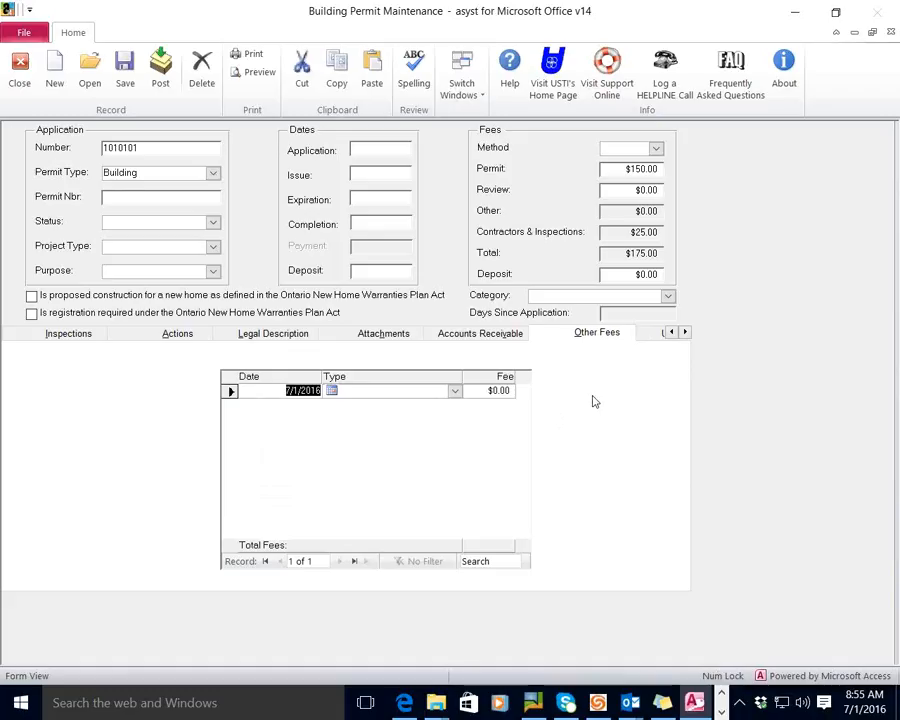
click(647, 343)
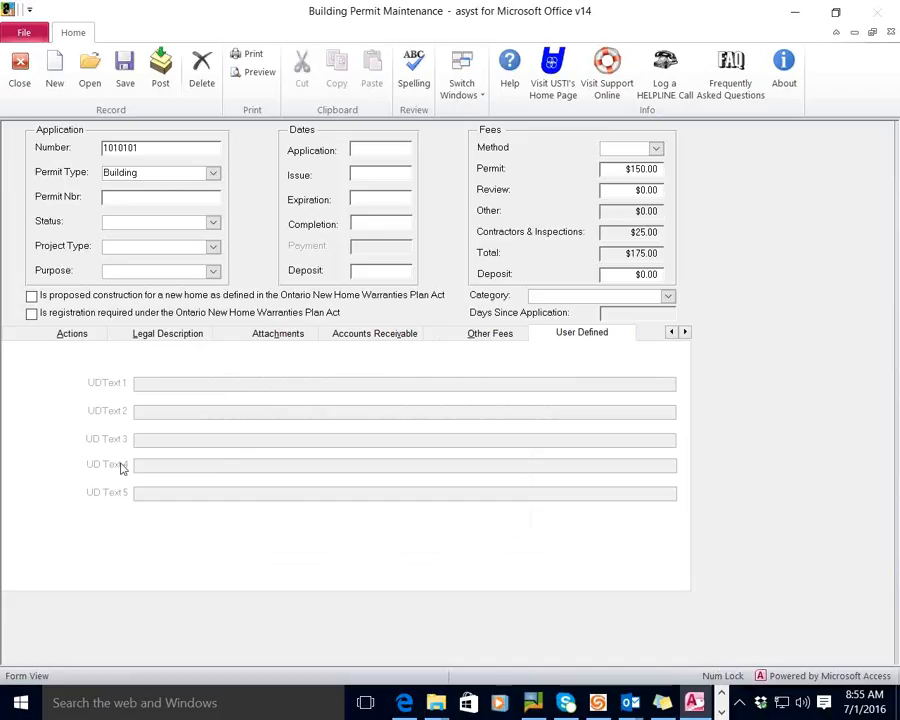
Step: Return to the permit's actions and view the print choices for permits, documents and applications without printing
click(90, 336)
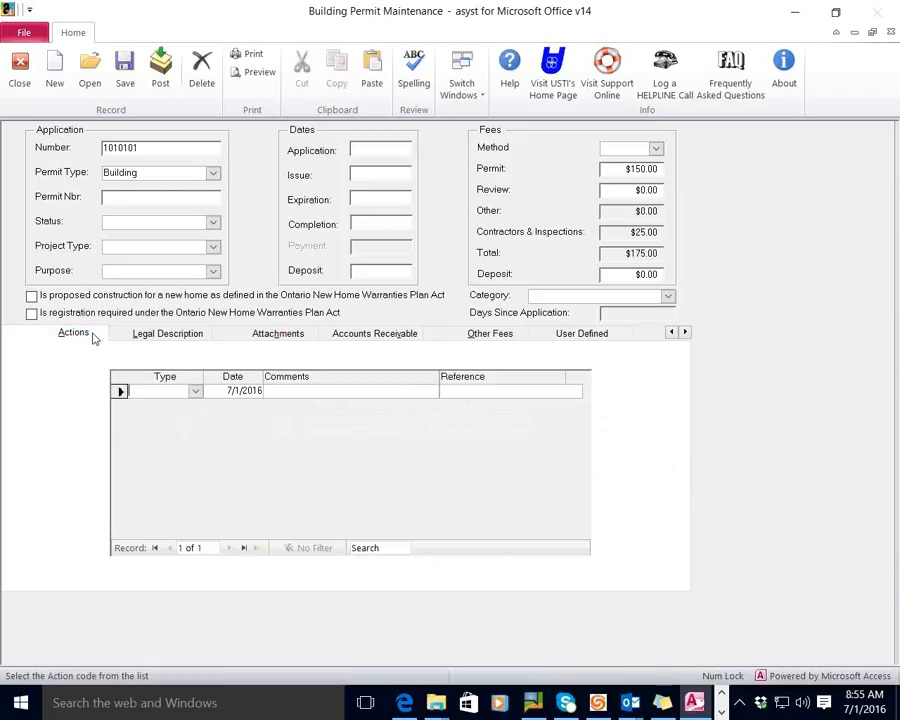
click(247, 55)
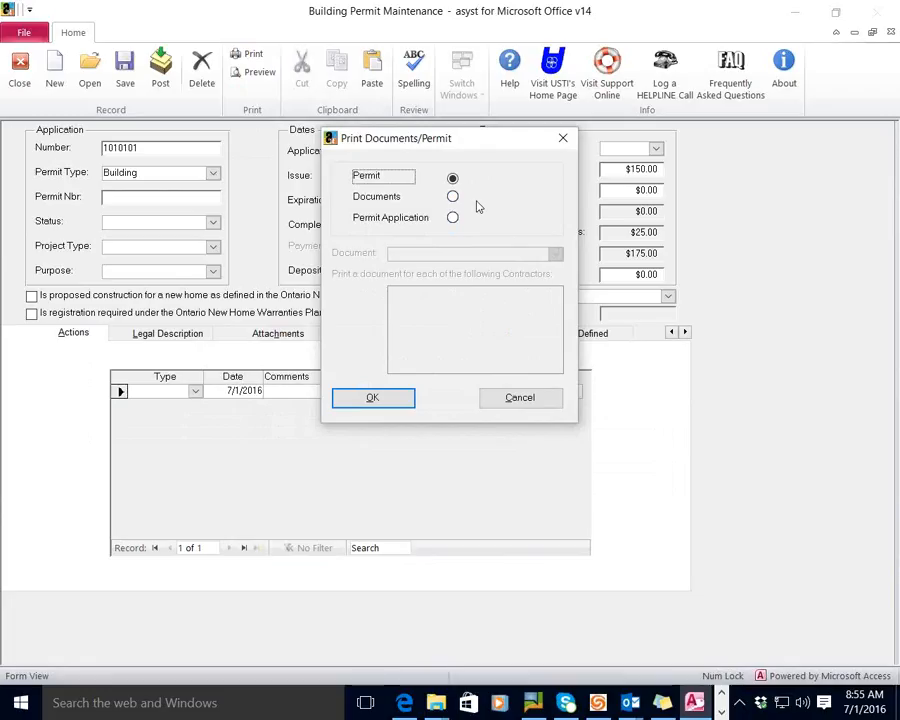
click(519, 397)
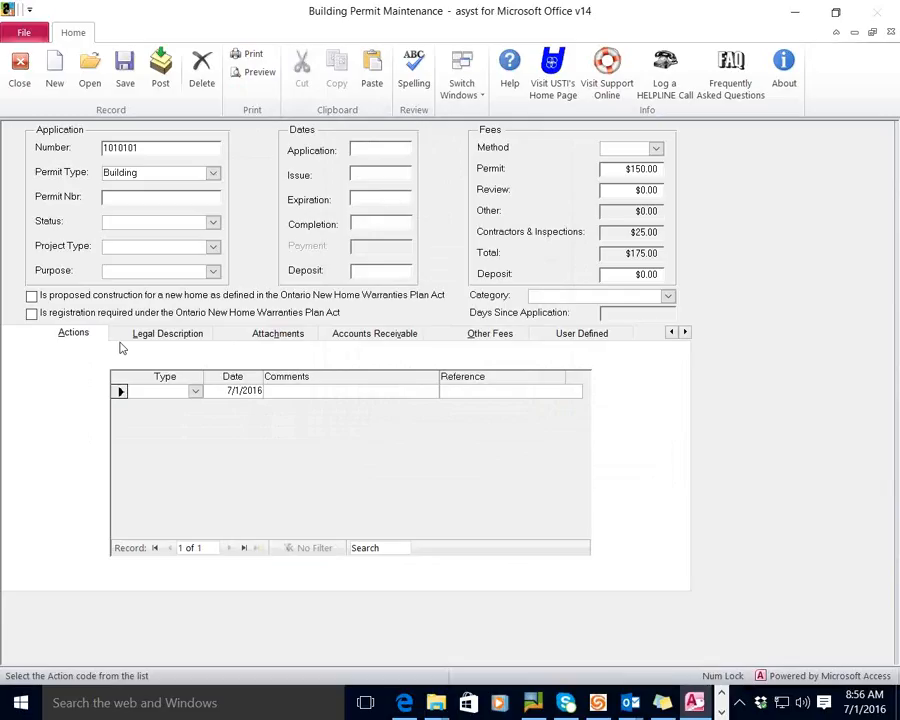
Step: Close the permit record and open the criteria for the Permit Report among the Building Permits reports
click(19, 70)
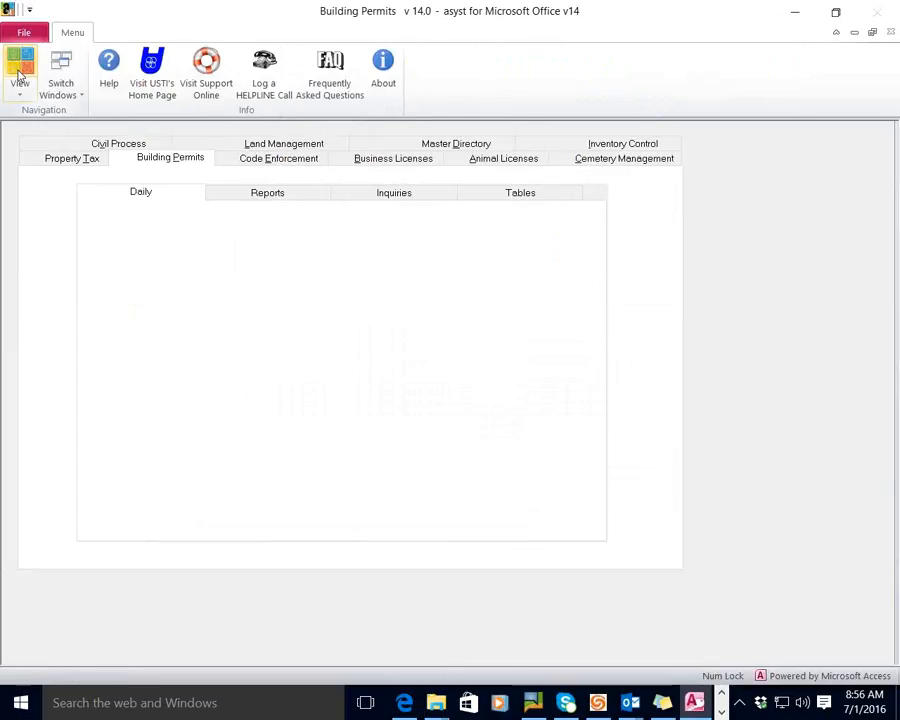
click(232, 195)
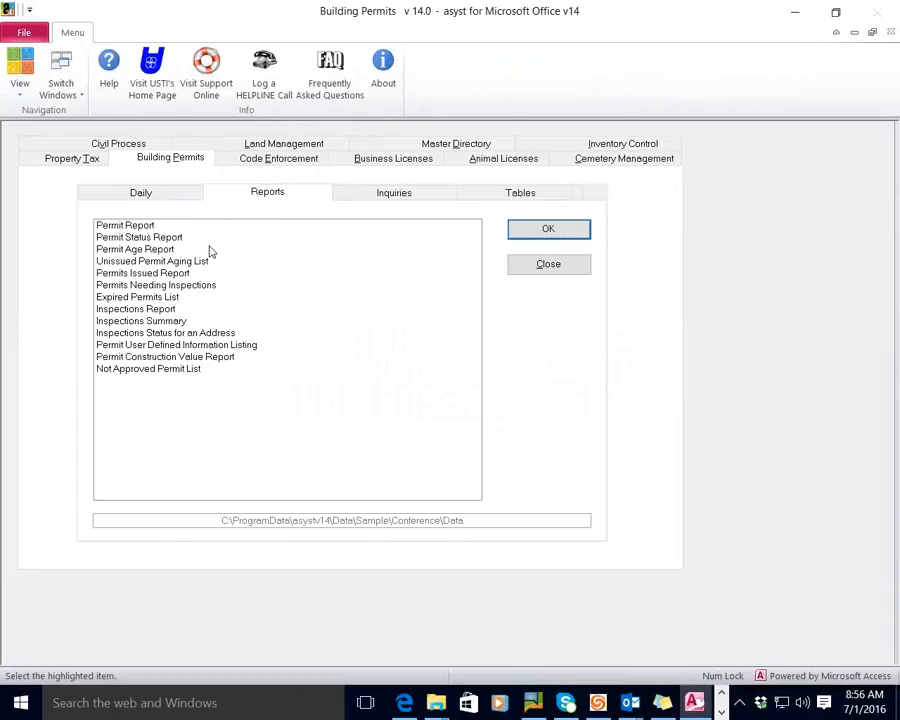
click(207, 227)
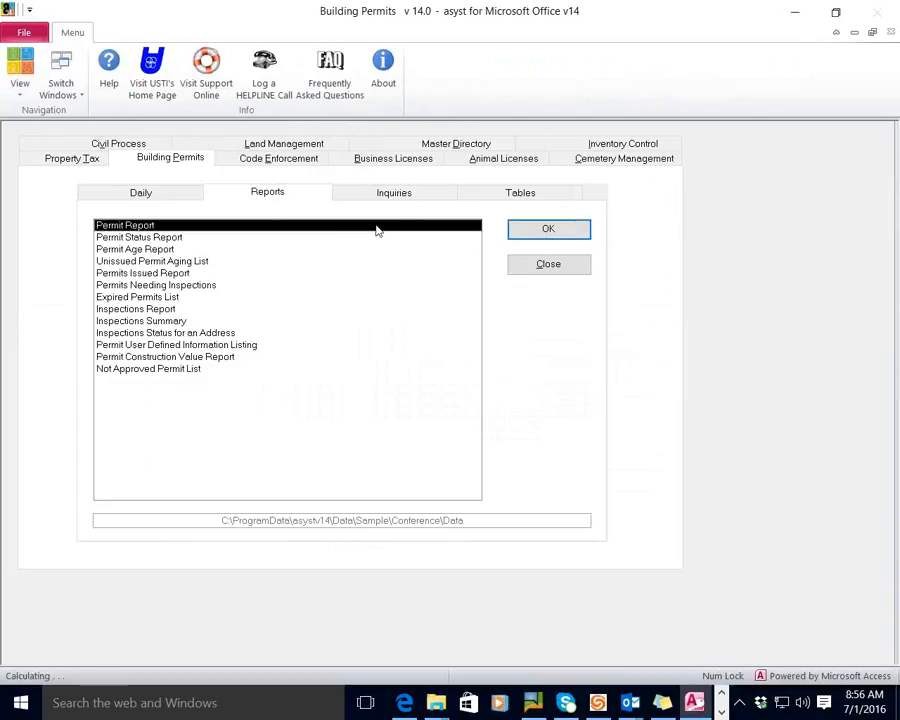
click(533, 234)
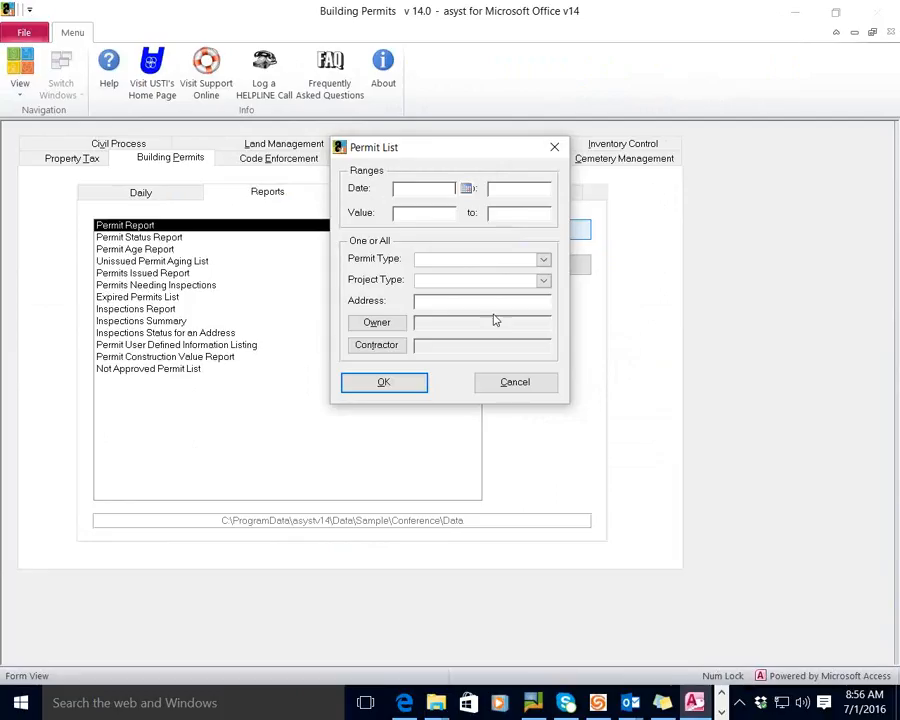
Step: Preview the Permit Report without limiting criteria, examine the enlarged permit list and close the preview
click(542, 280)
click(520, 246)
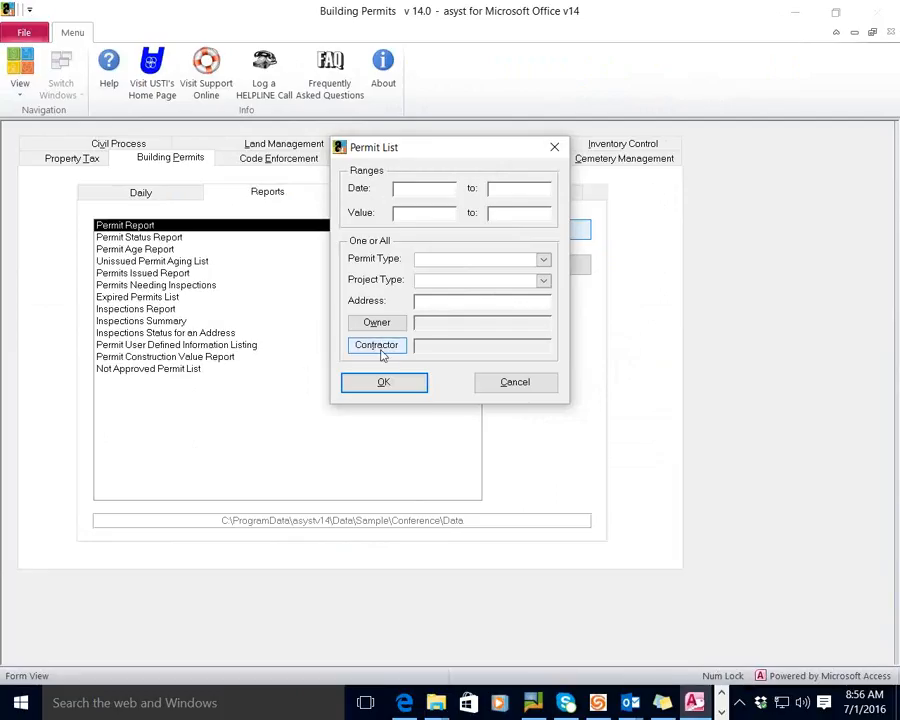
click(383, 383)
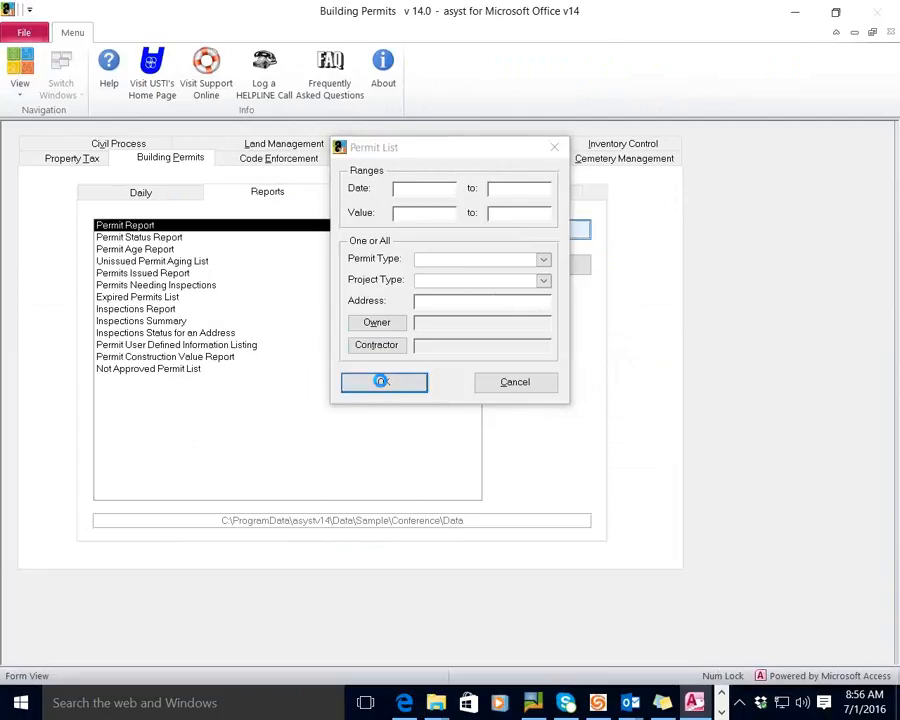
click(385, 262)
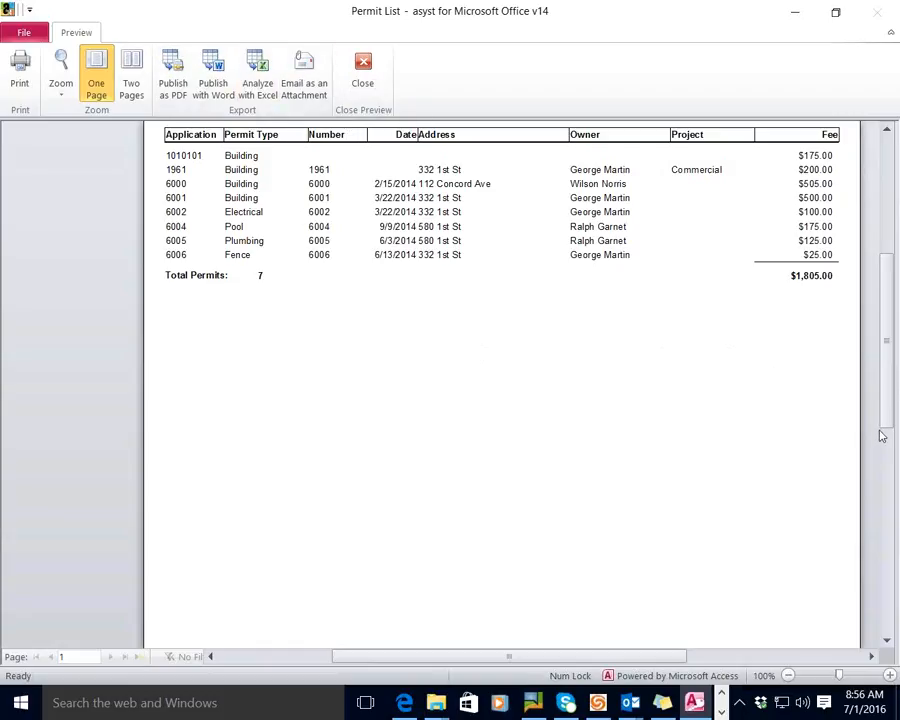
drag(886, 421, 886, 386)
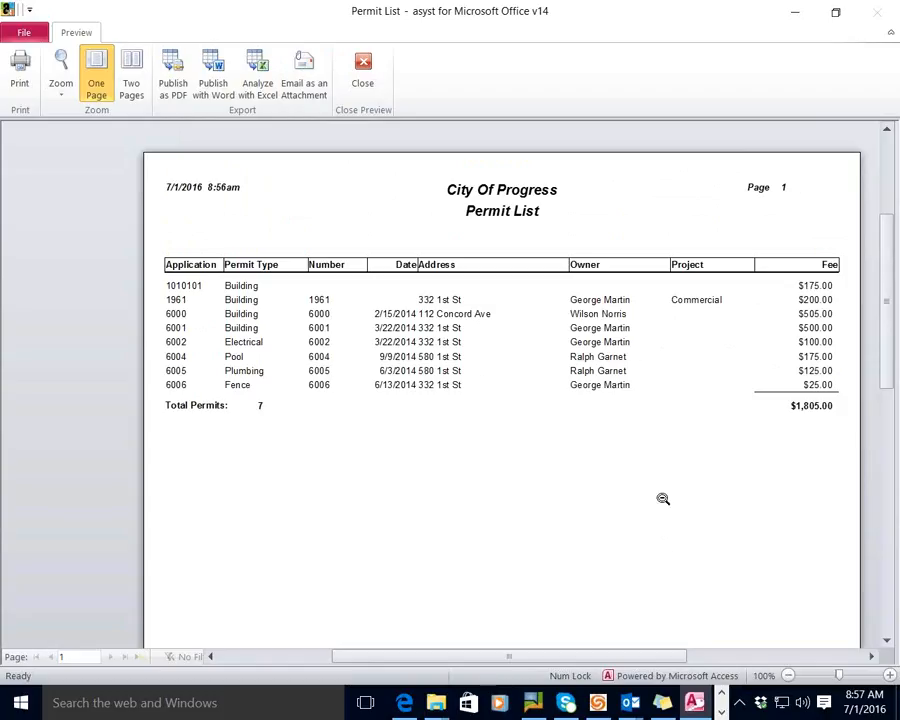
click(366, 92)
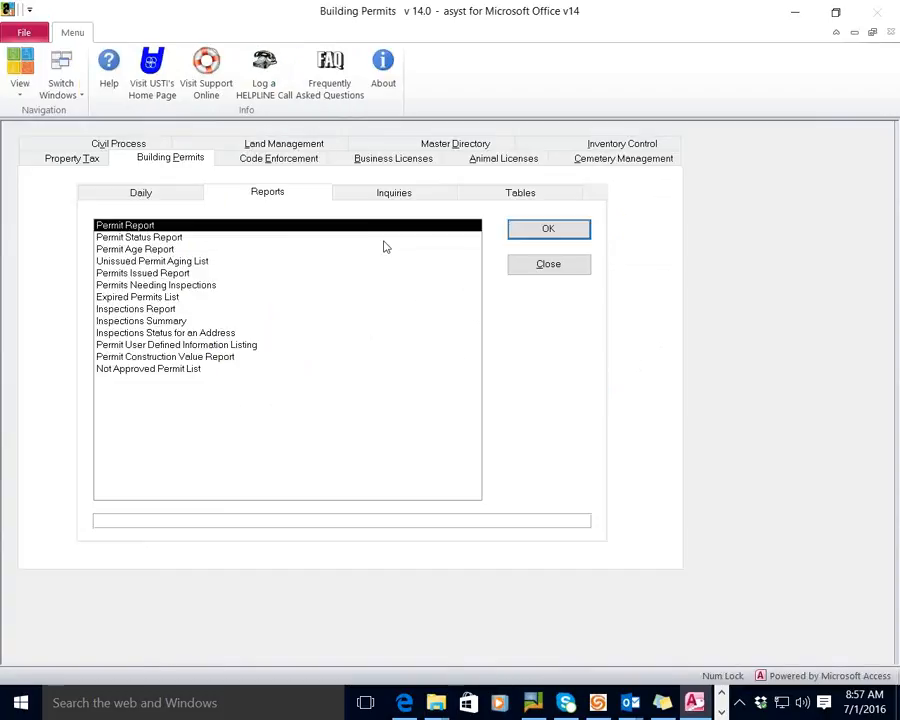
Step: View the Permit Status Report's criteria and cancel without running the report
click(178, 240)
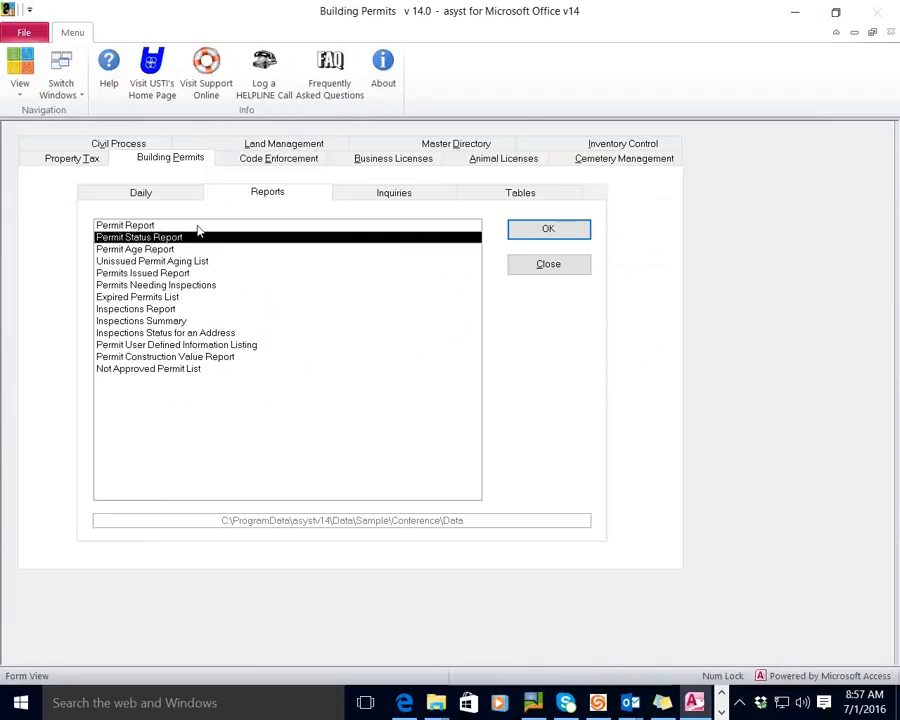
click(565, 228)
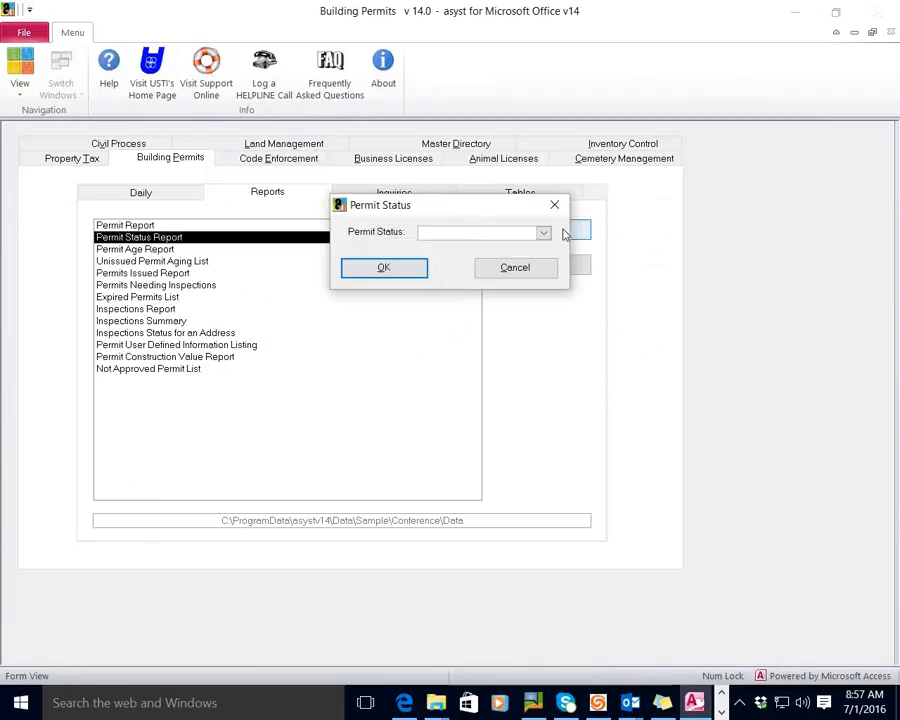
click(550, 272)
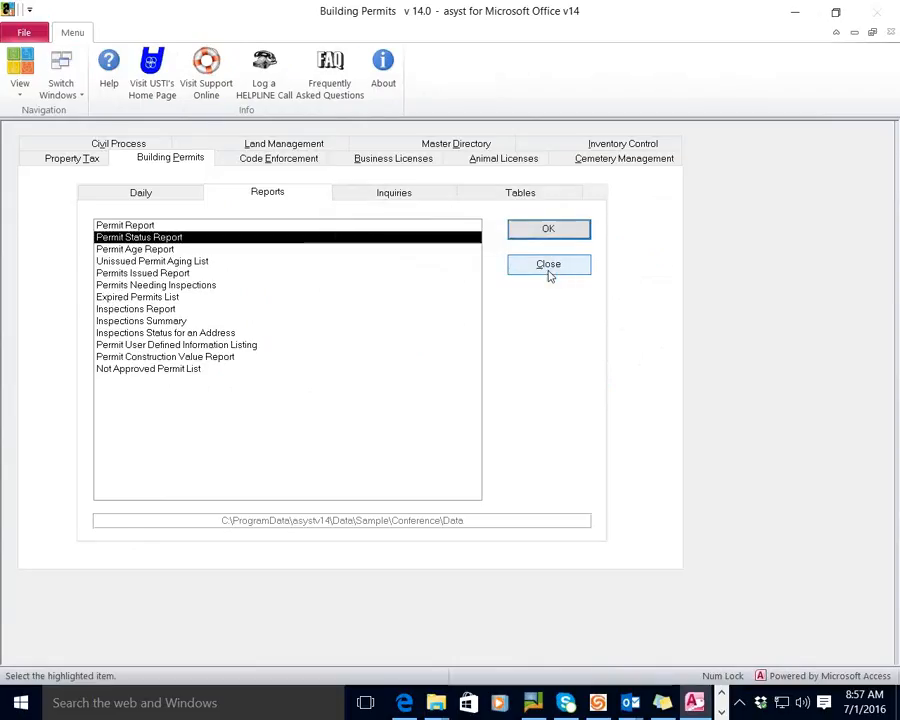
Step: Preview the Permits Issued Report without a permit type or date range, examine its fee columns and close the preview
click(210, 261)
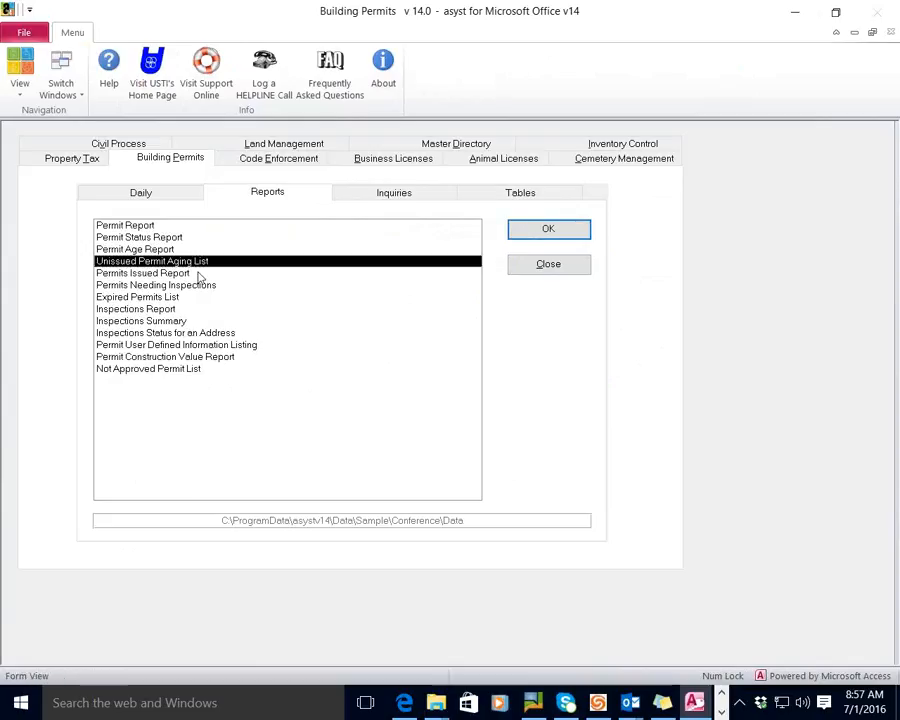
click(199, 274)
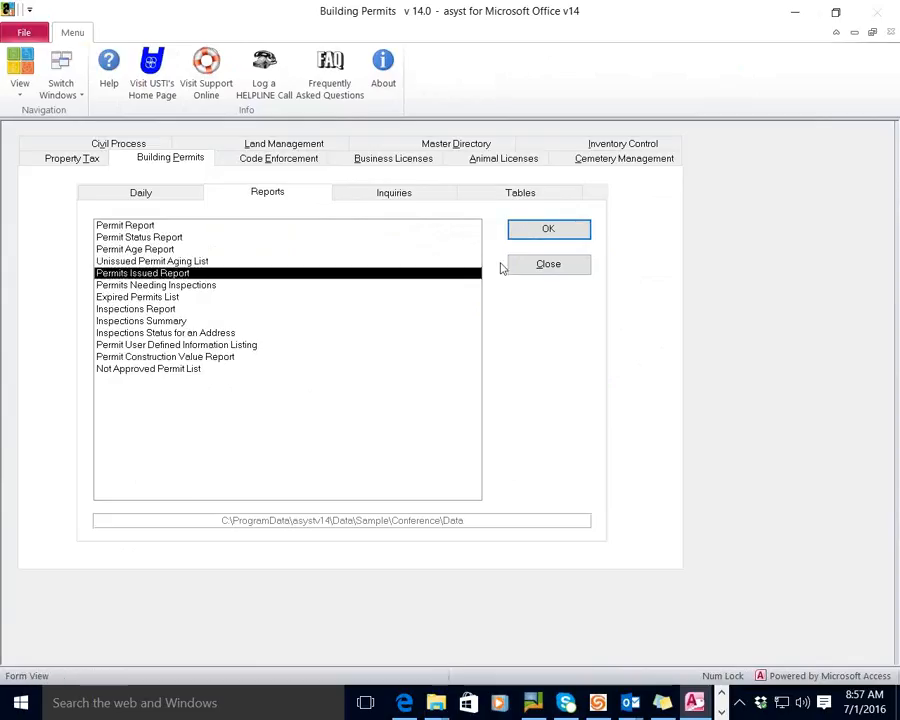
click(546, 234)
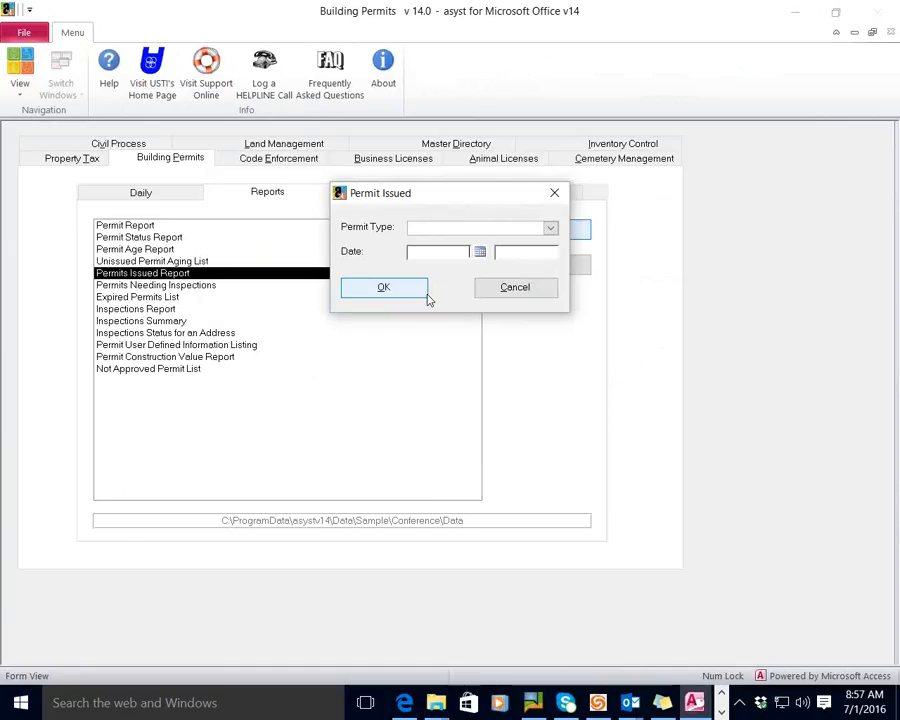
click(376, 296)
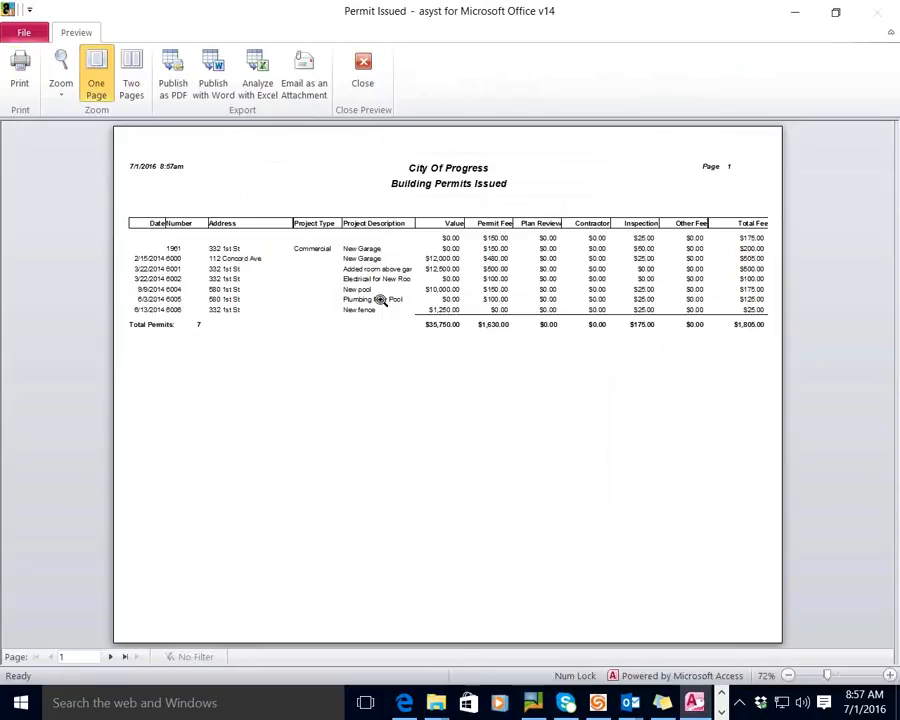
click(380, 300)
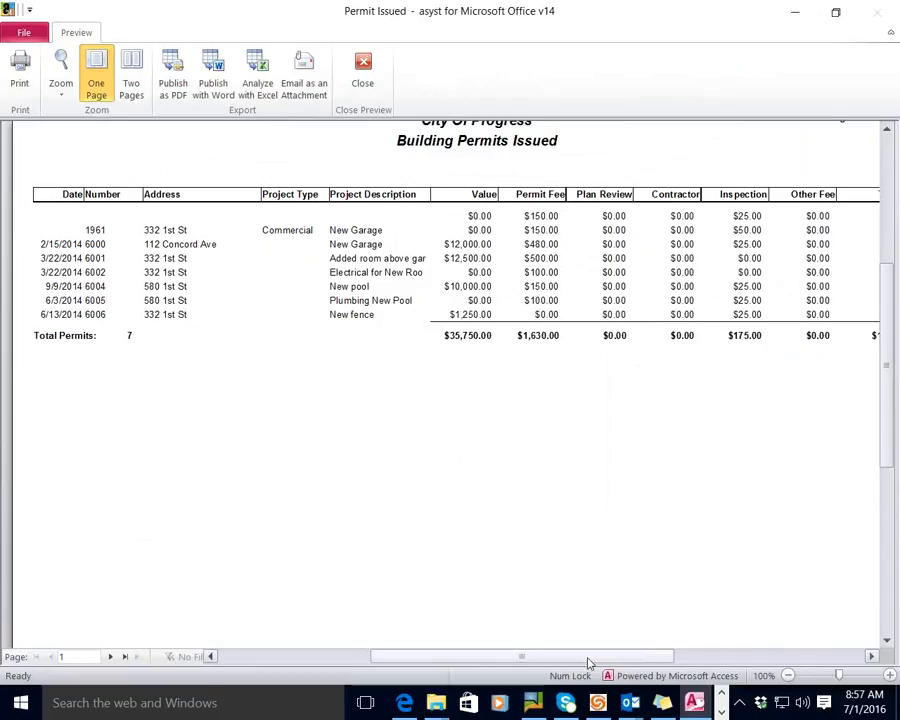
mouse_move(590, 663)
mouse_down()
mouse_move(626, 666)
mouse_move(573, 657)
mouse_up()
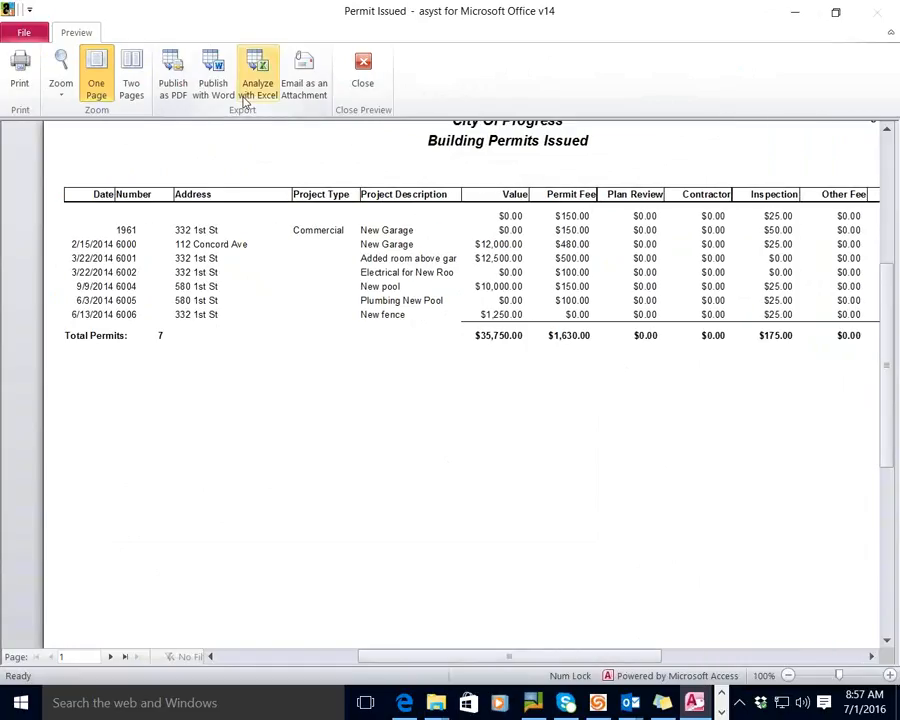
click(362, 72)
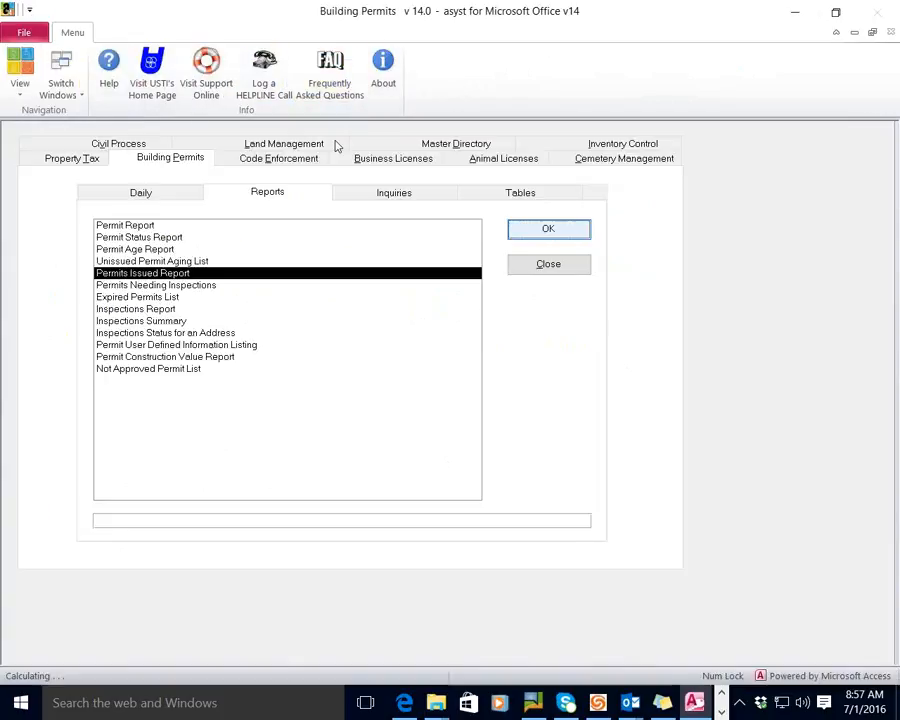
Step: View the criteria of the Permits Needing Inspections report and cancel without running it
click(228, 287)
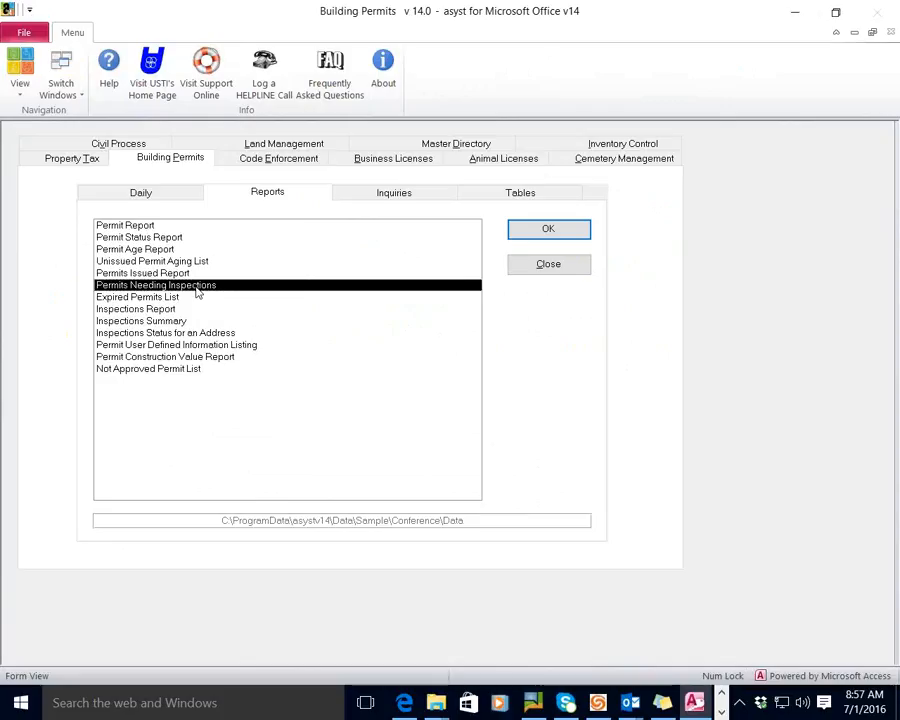
click(518, 232)
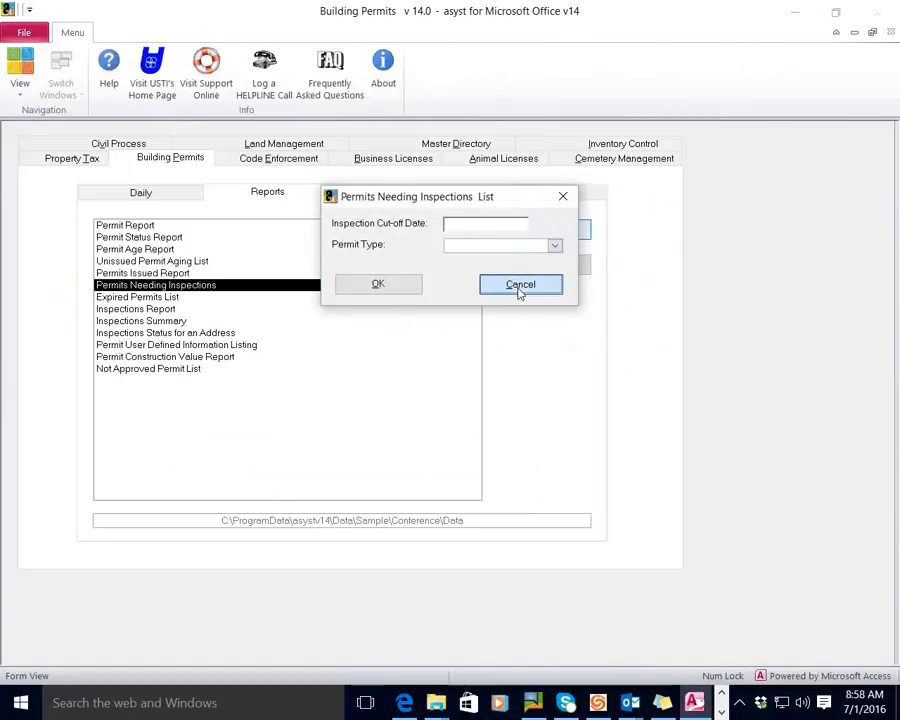
click(519, 285)
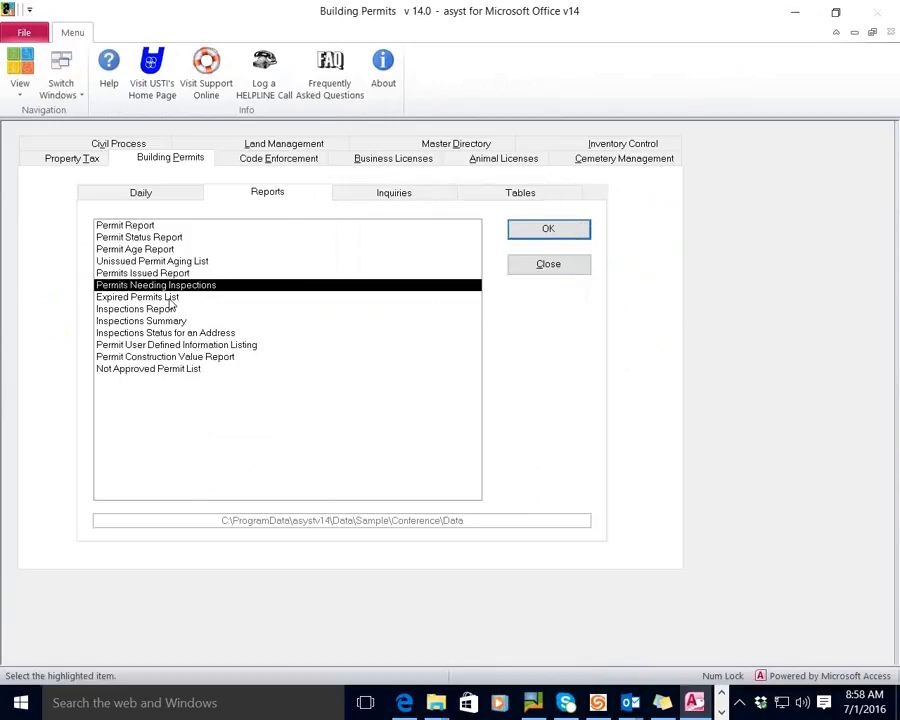
Step: Look through the expired permits, inspections, not approved permits and user-defined information reports without running any
click(169, 302)
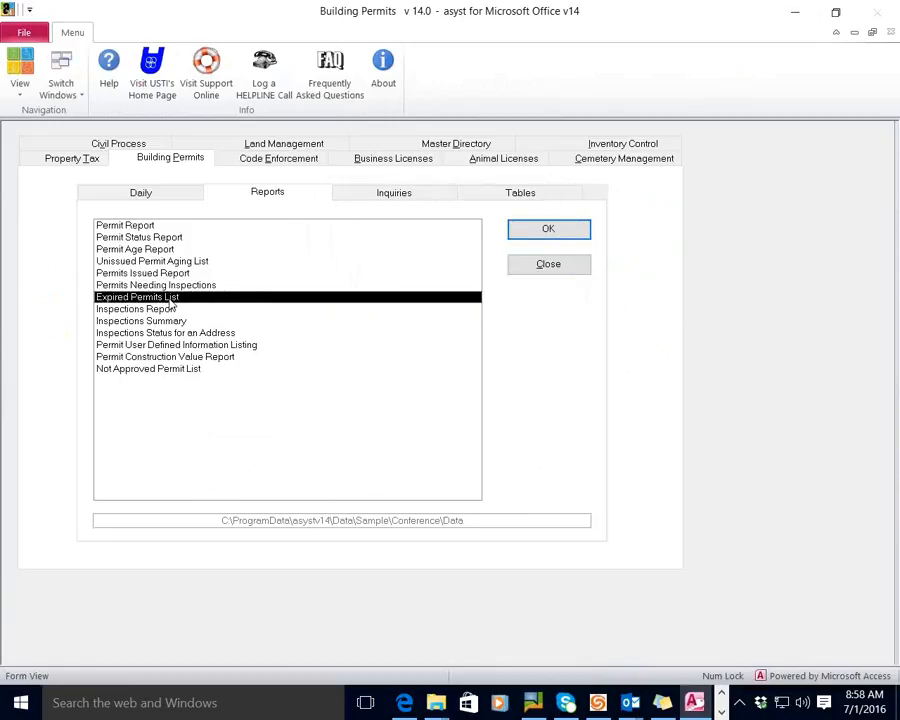
click(180, 312)
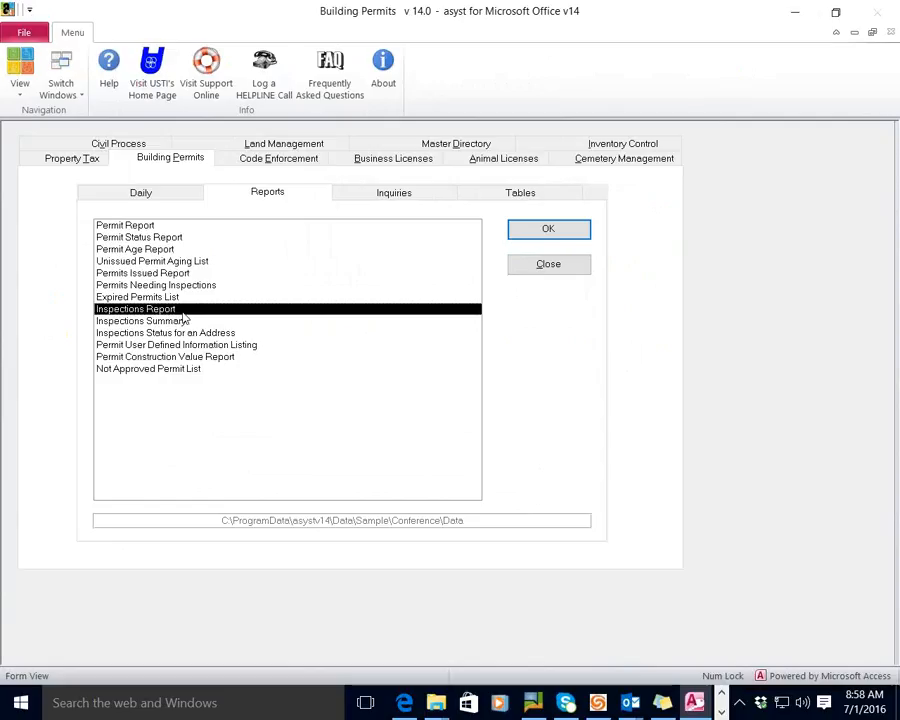
click(221, 336)
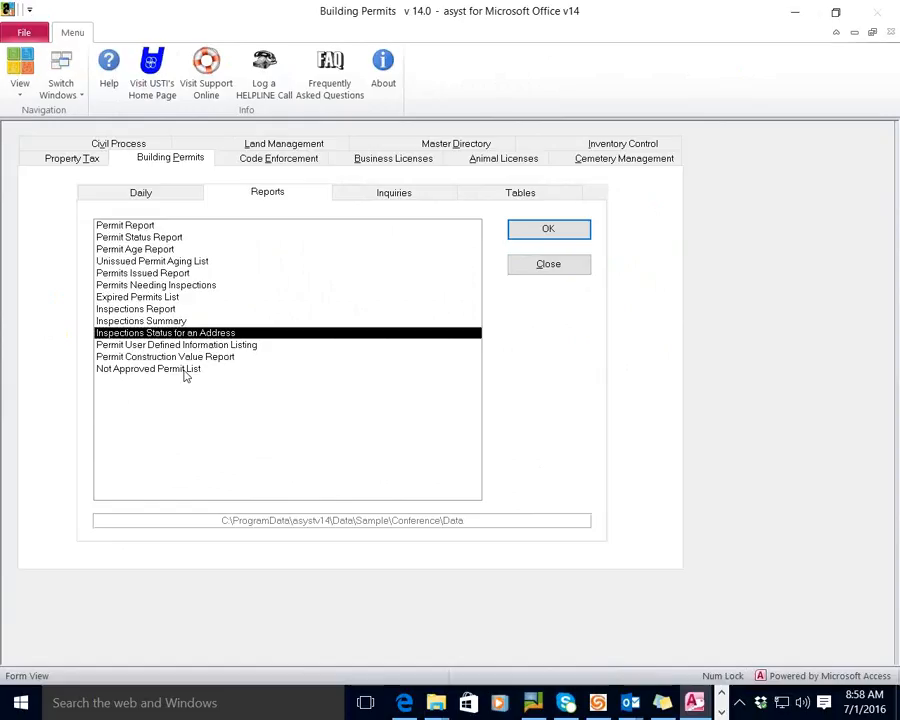
click(185, 369)
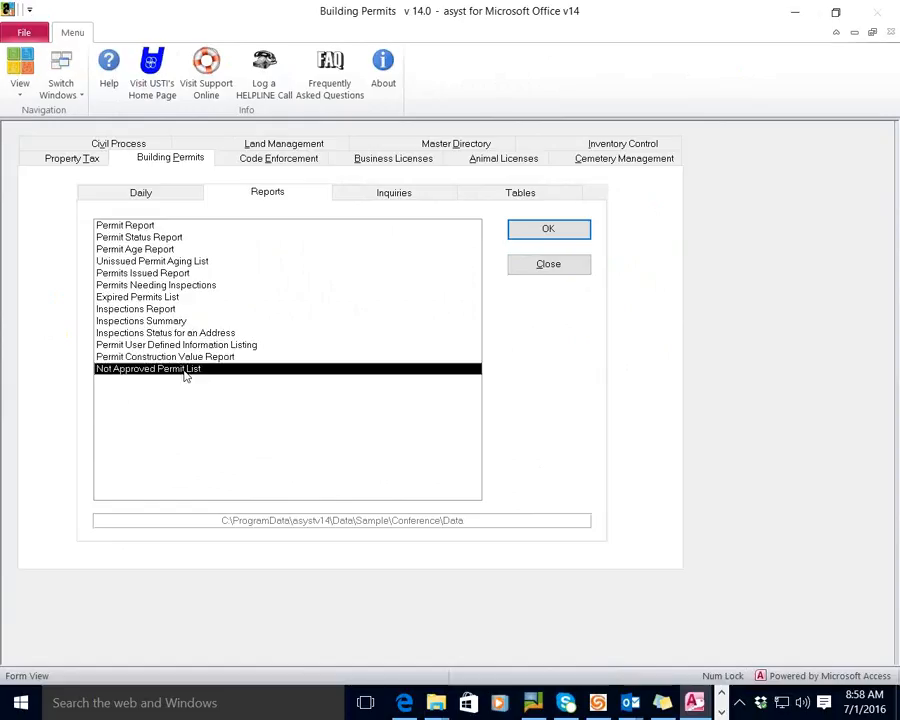
click(217, 346)
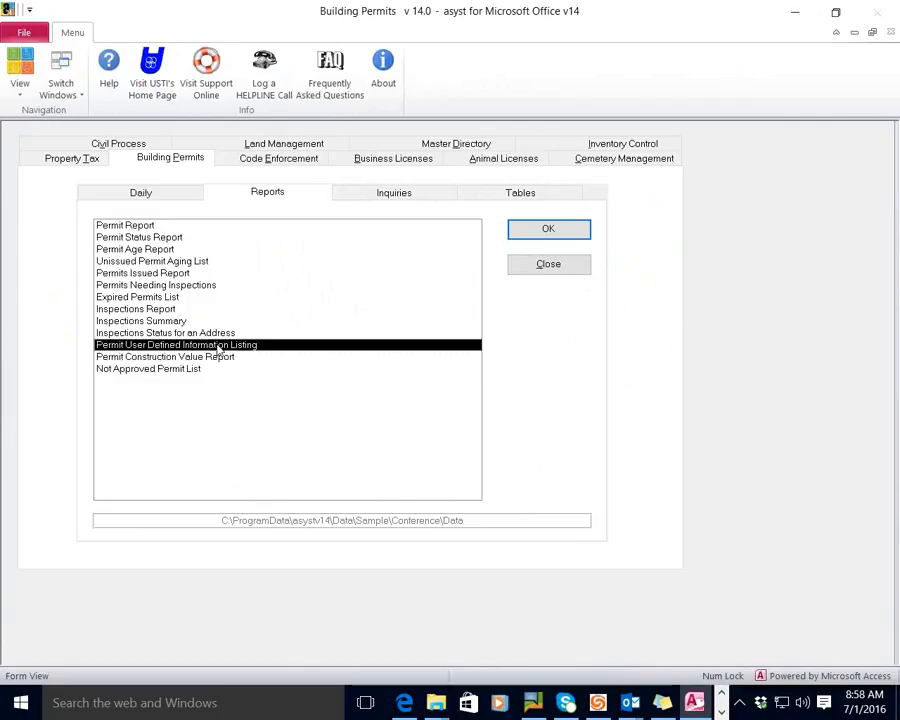
Step: Open the Permit Inquiry from the Building Permits inquiries
click(428, 201)
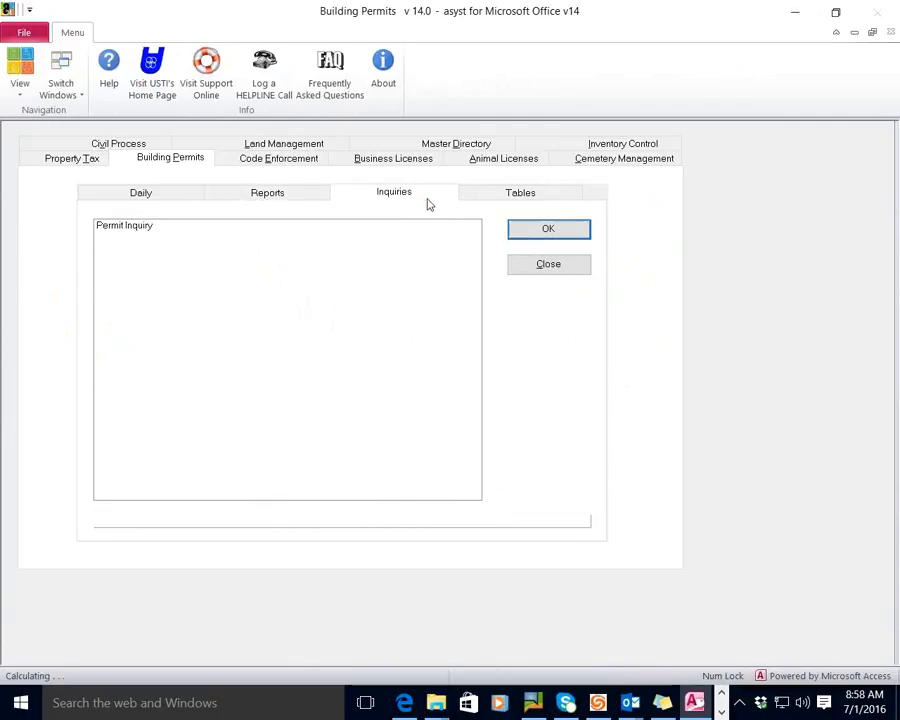
click(145, 228)
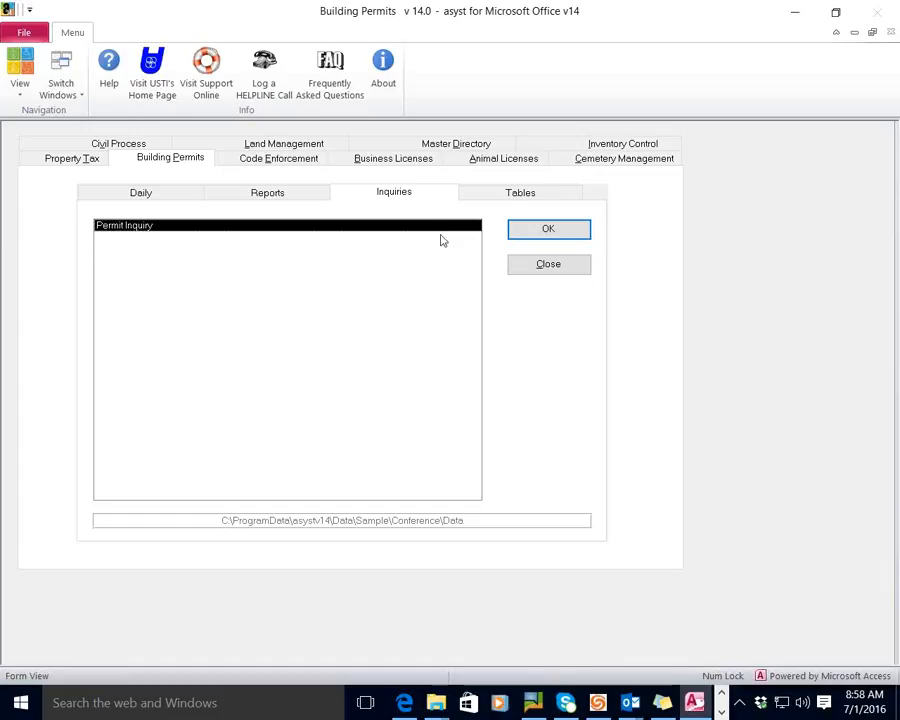
click(530, 235)
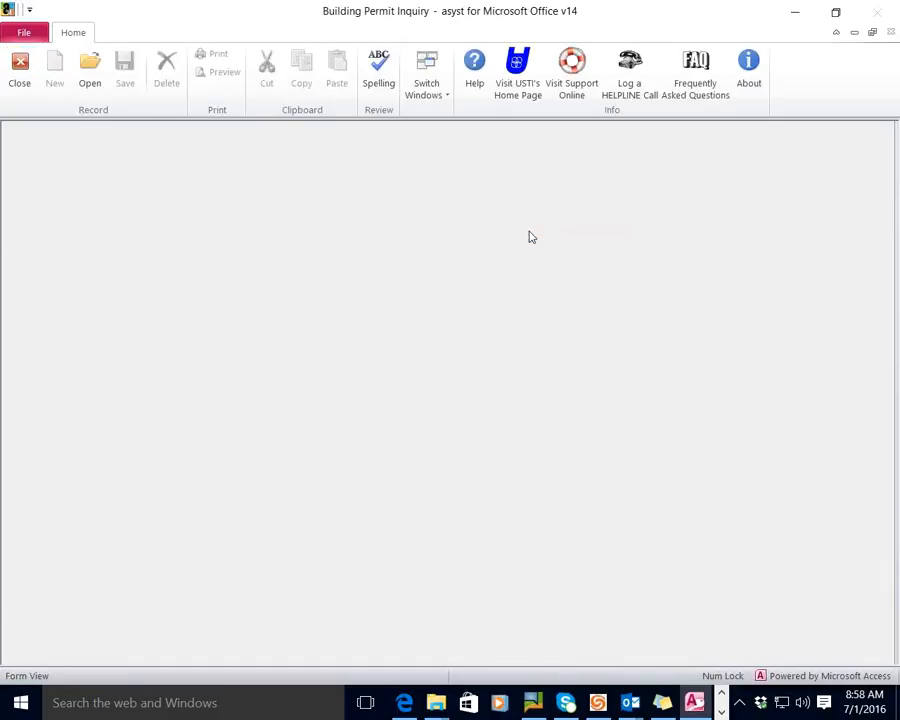
Step: Search all permits with expired ones included, and open the Building permit that has no permit number
click(90, 66)
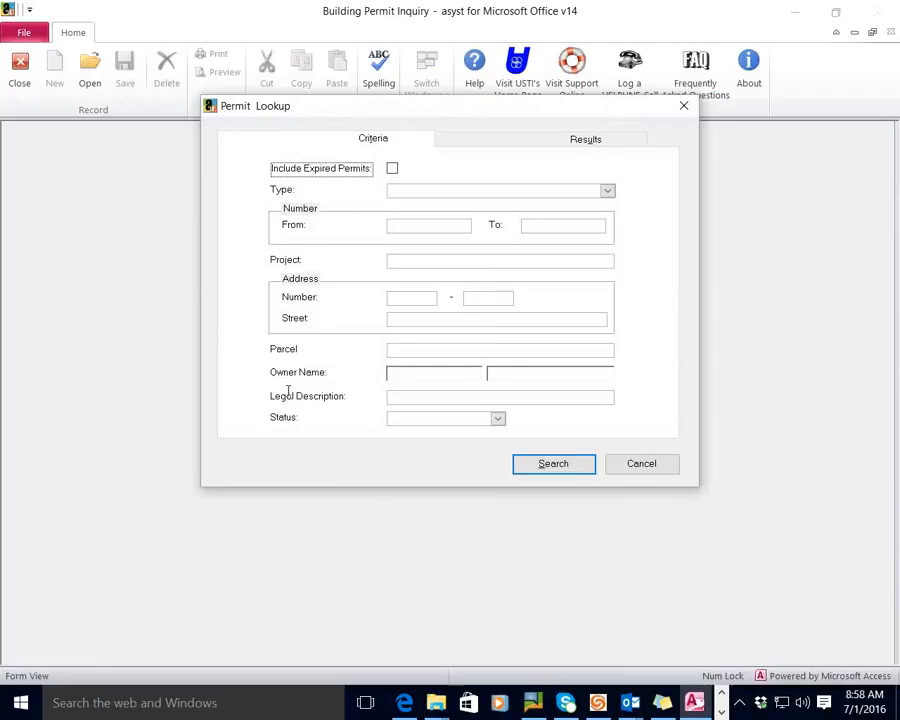
click(392, 169)
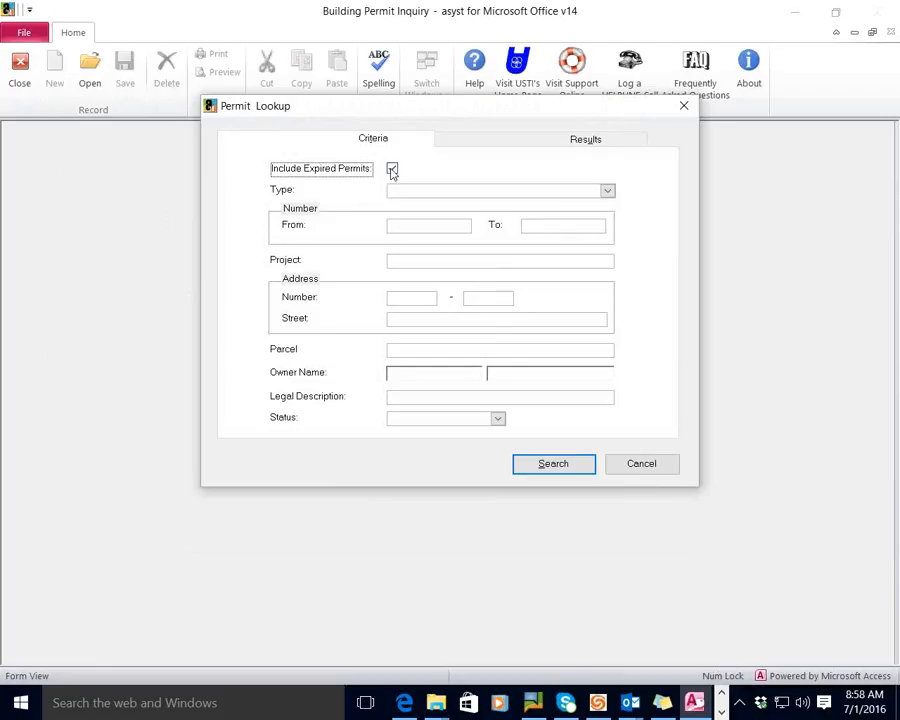
click(537, 465)
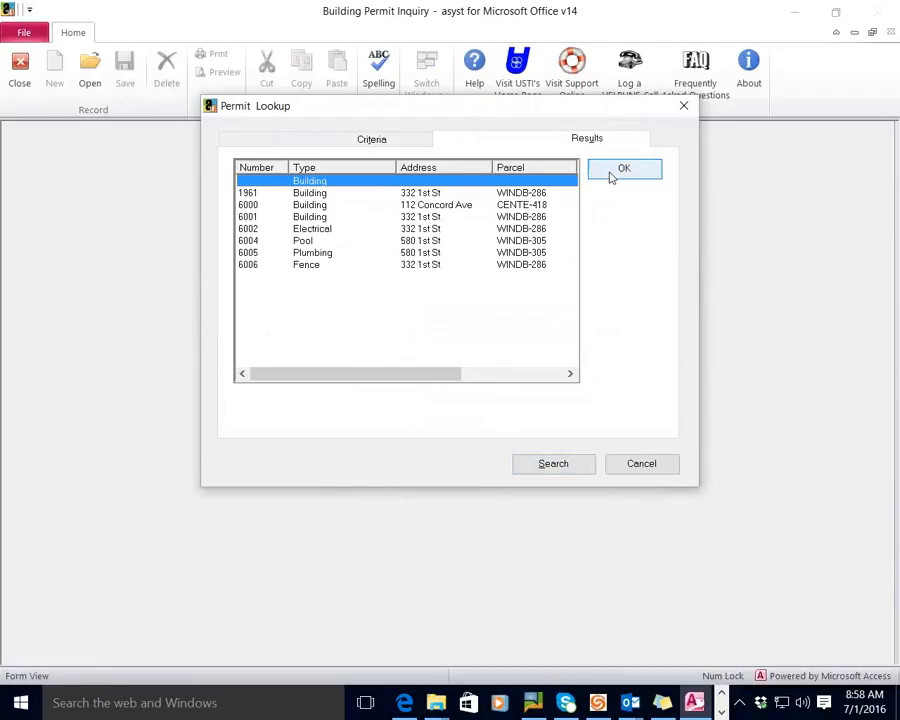
click(610, 172)
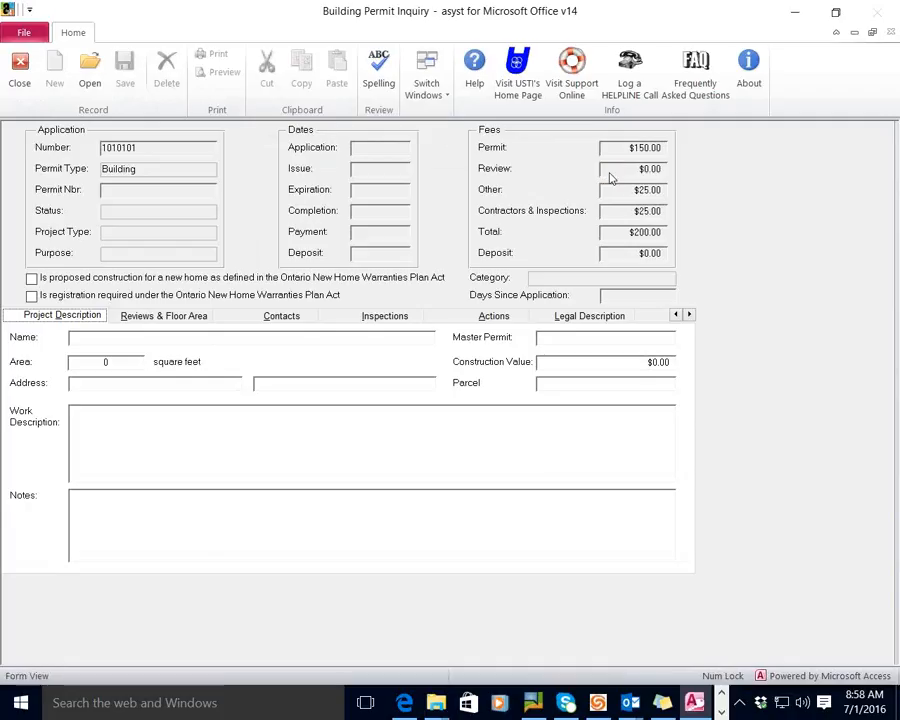
Step: View the actions recorded for the open Building permit and close the Building Permit Inquiry
click(549, 318)
click(496, 318)
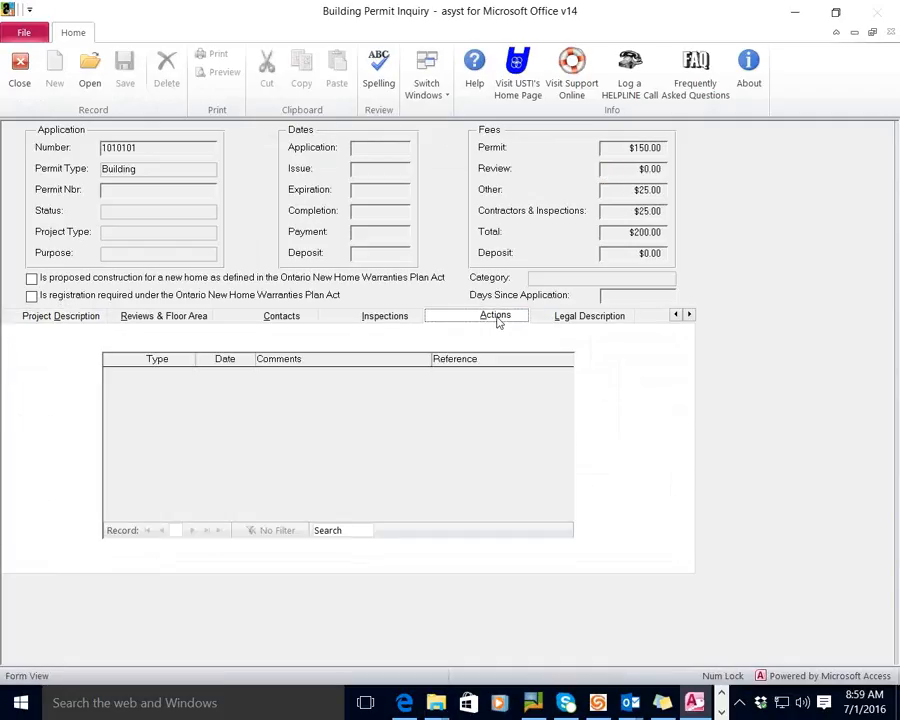
click(20, 72)
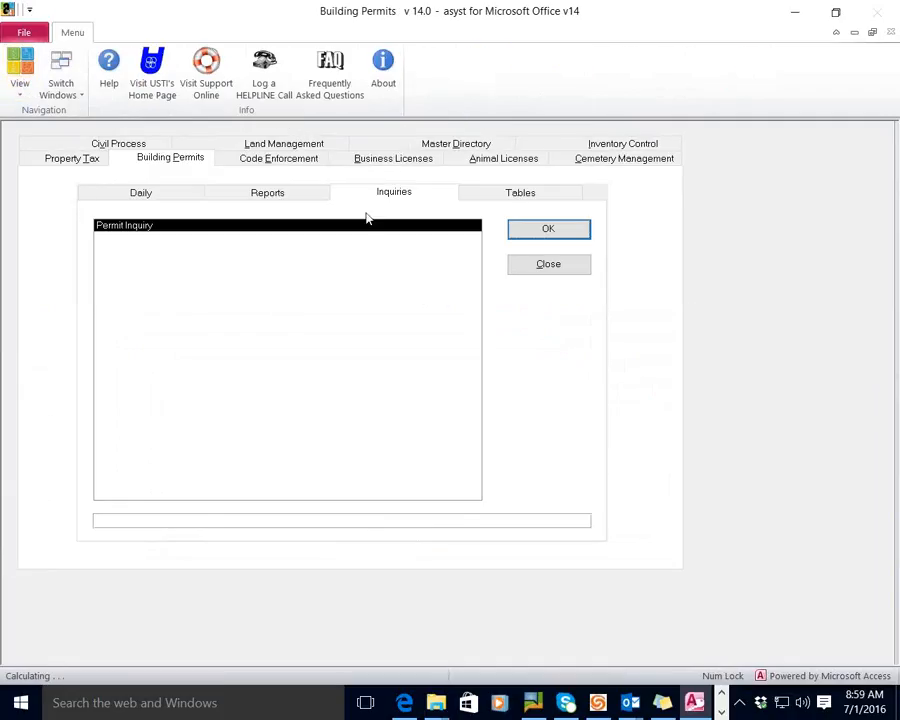
Step: Review the general and user-defined settings in the Building Permits Configuration Maintenance table, and close it without changes
click(466, 196)
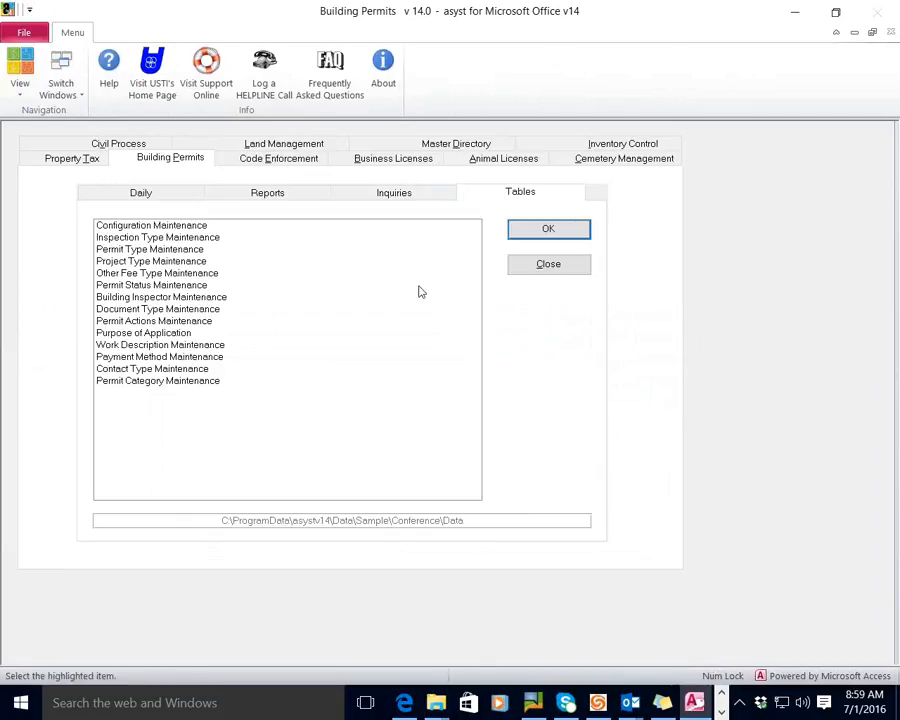
click(233, 226)
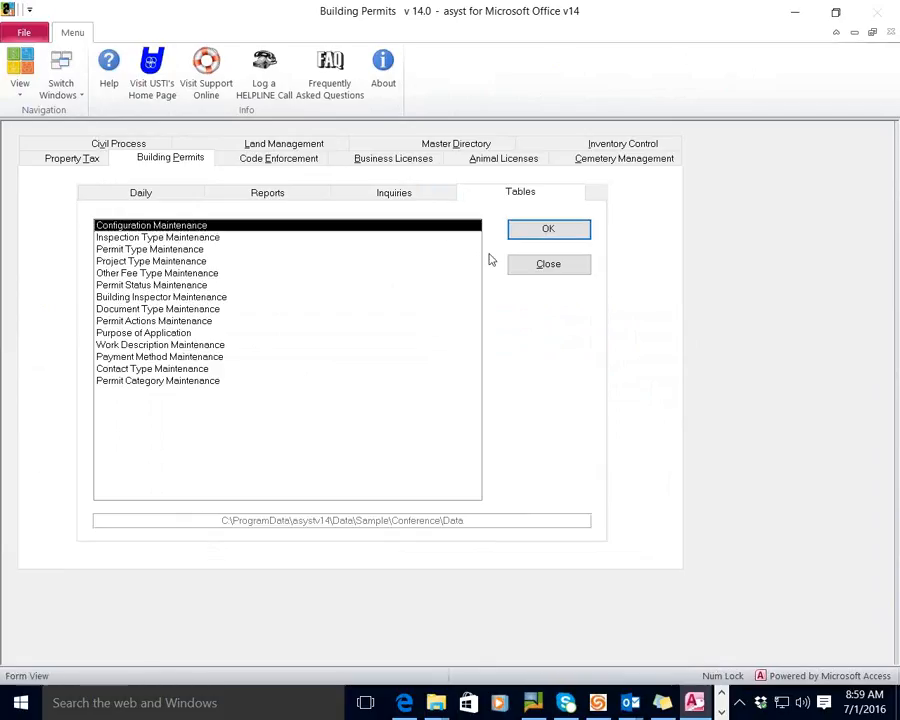
click(524, 238)
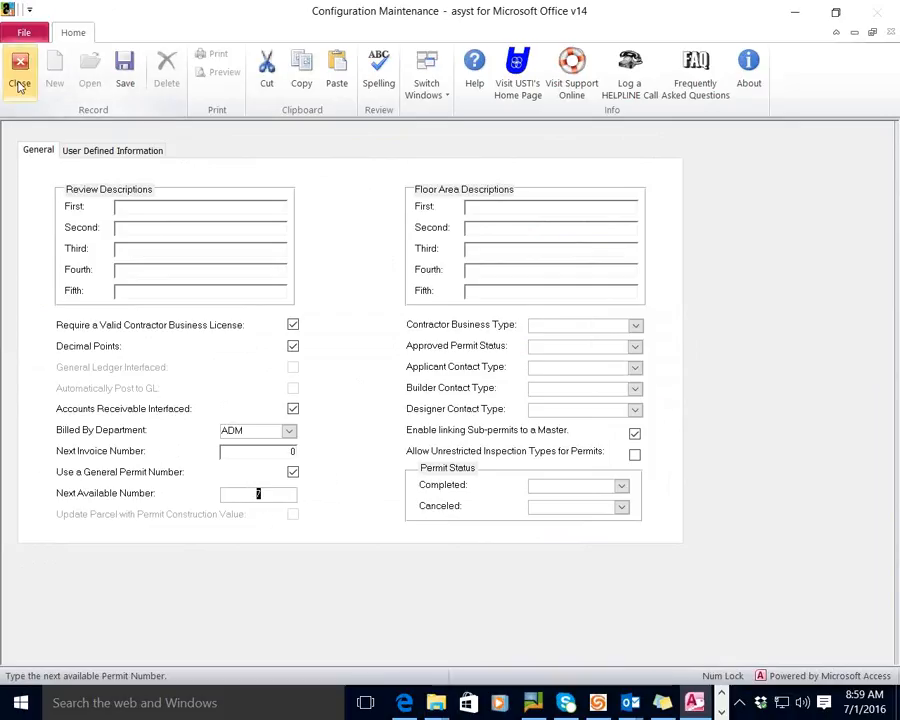
click(82, 153)
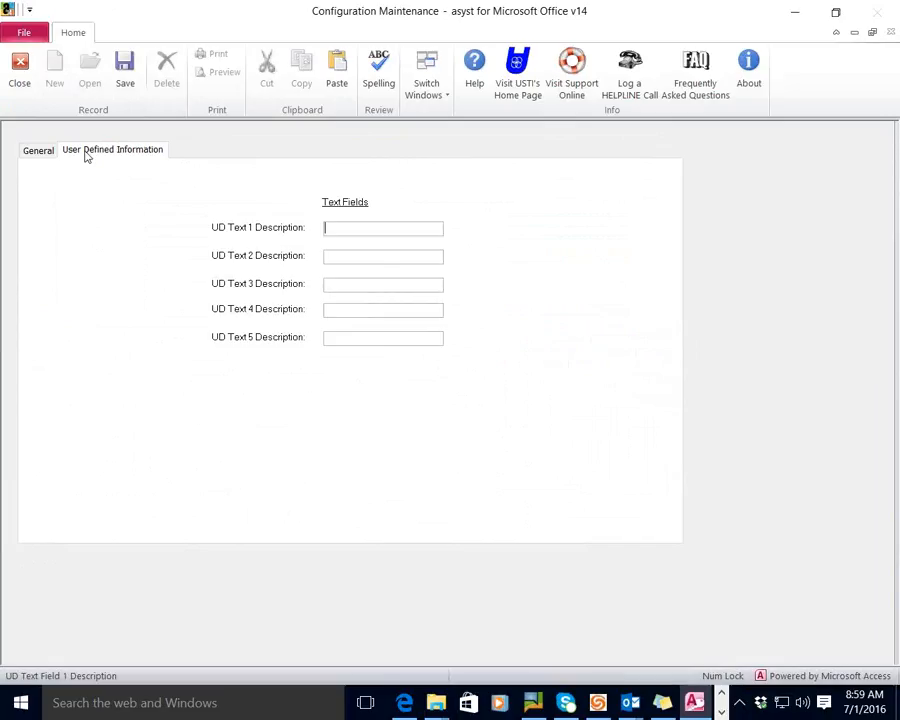
click(20, 70)
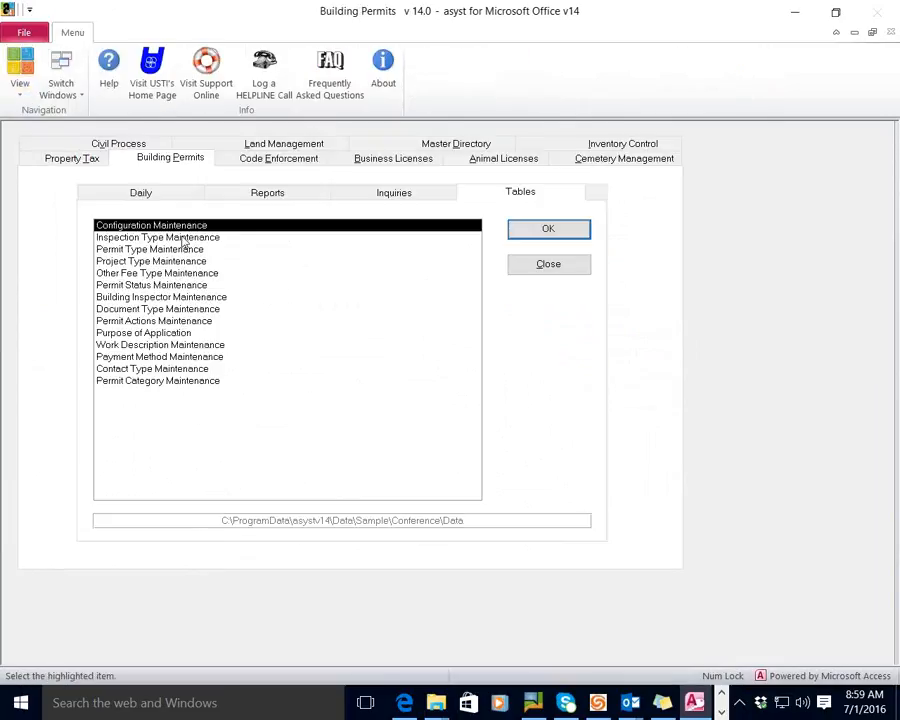
Step: Open Permit Type Maintenance from the Building Permits tables, search all permit types and open the Building type
click(183, 238)
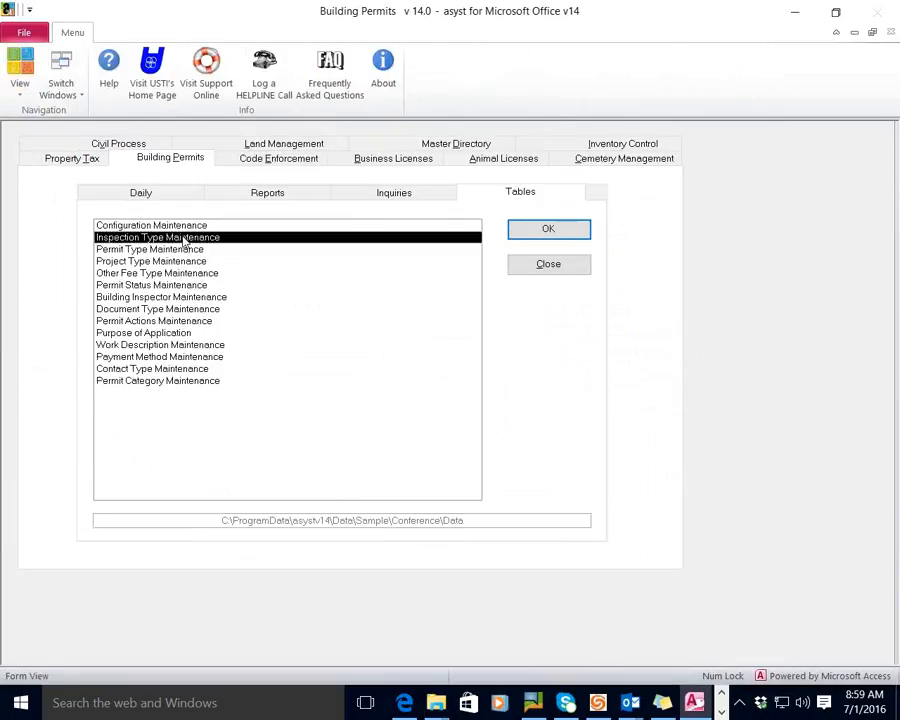
click(177, 250)
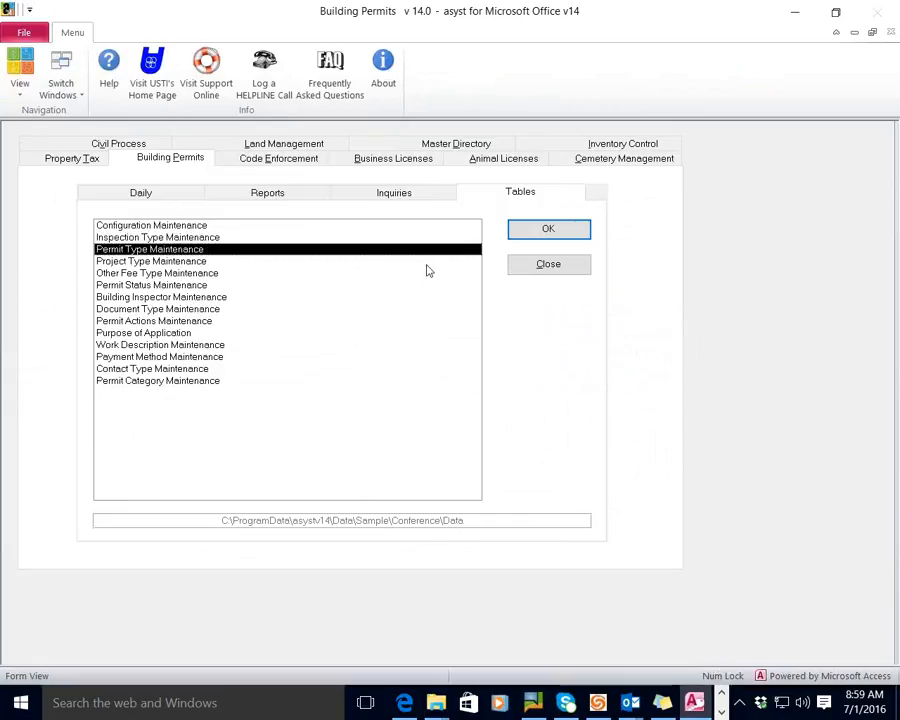
click(534, 233)
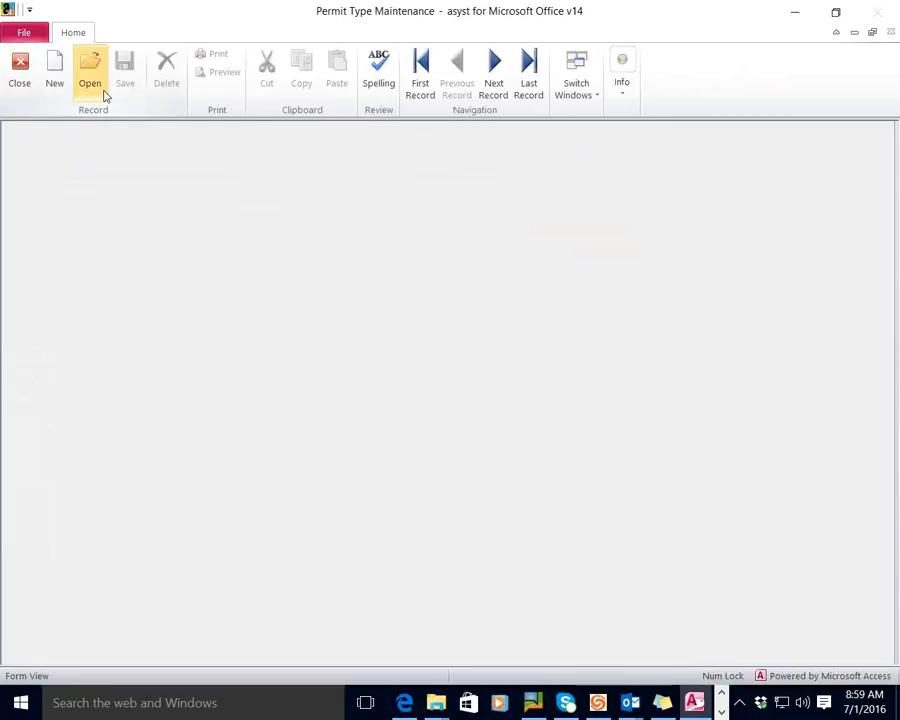
click(104, 94)
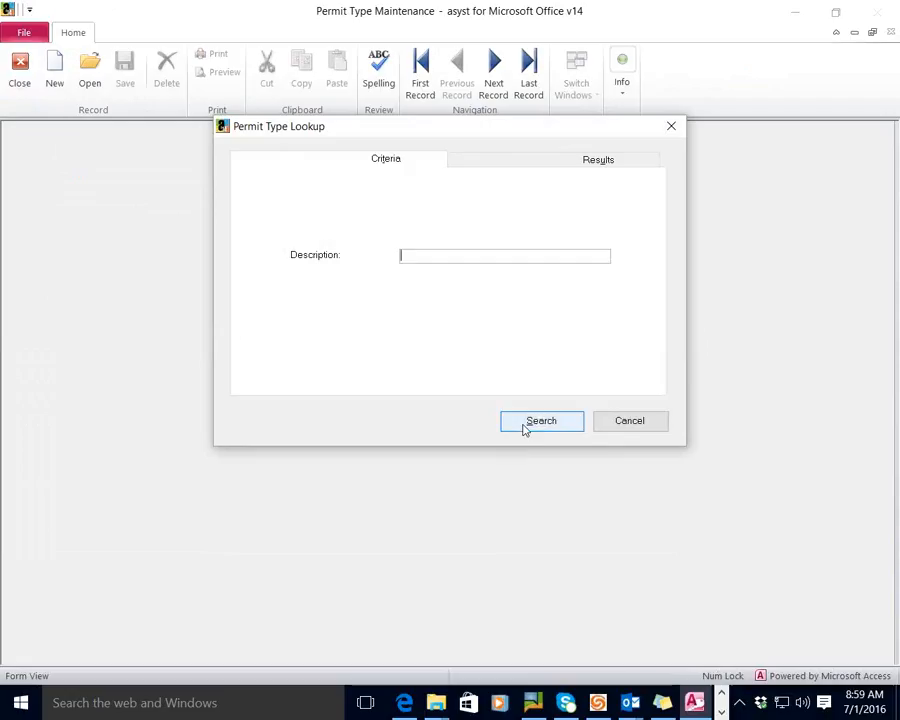
click(524, 428)
click(602, 192)
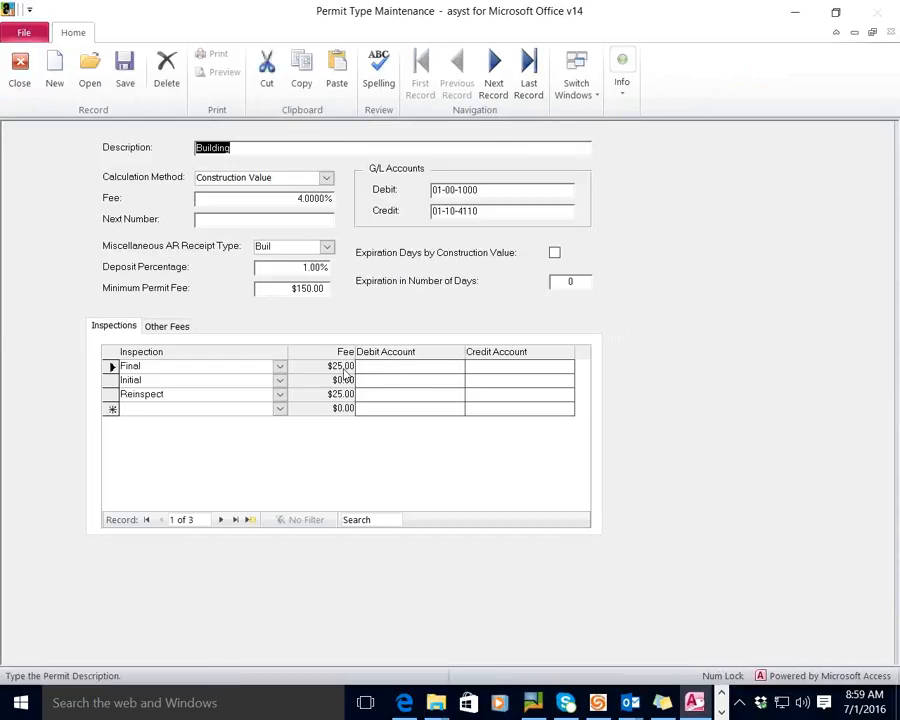
Step: Review the Building permit type's calculation methods and other fees, dismissing the calendar reminder, and return to the Building Permits daily tasks
click(326, 178)
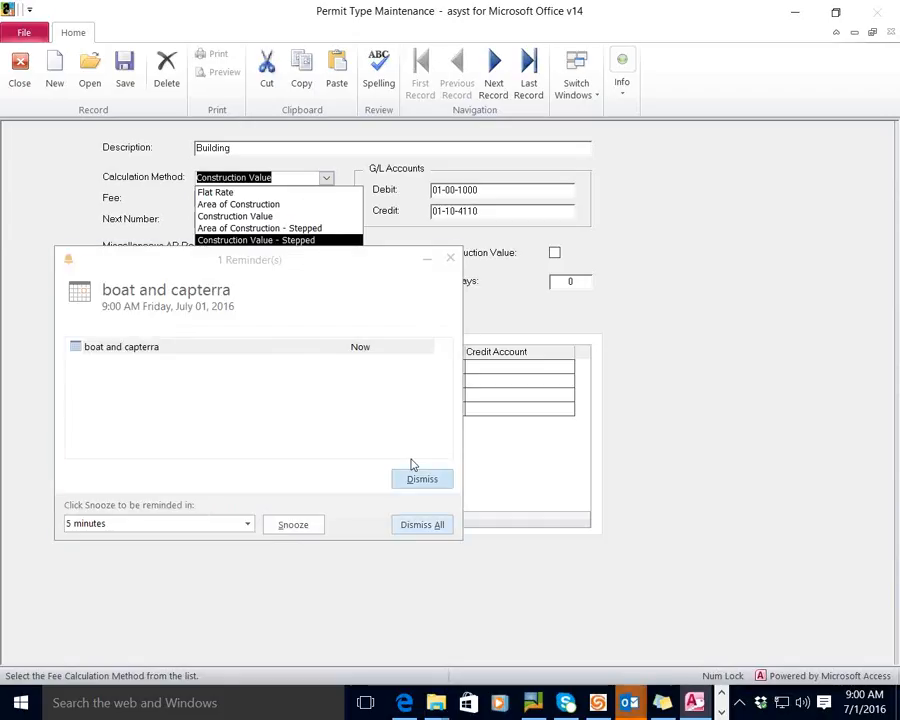
click(422, 481)
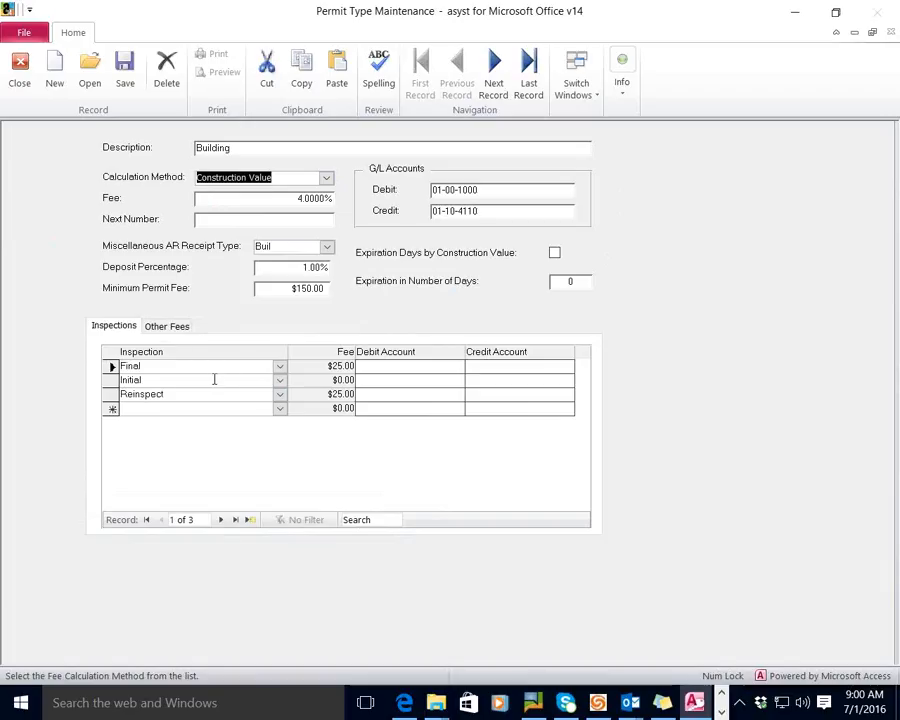
click(183, 332)
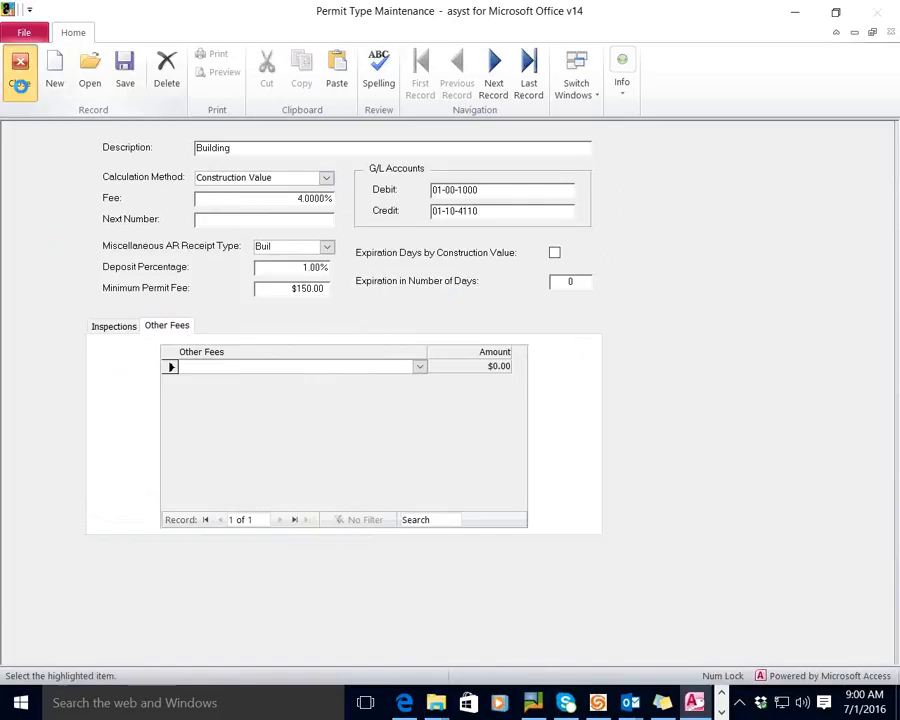
click(20, 80)
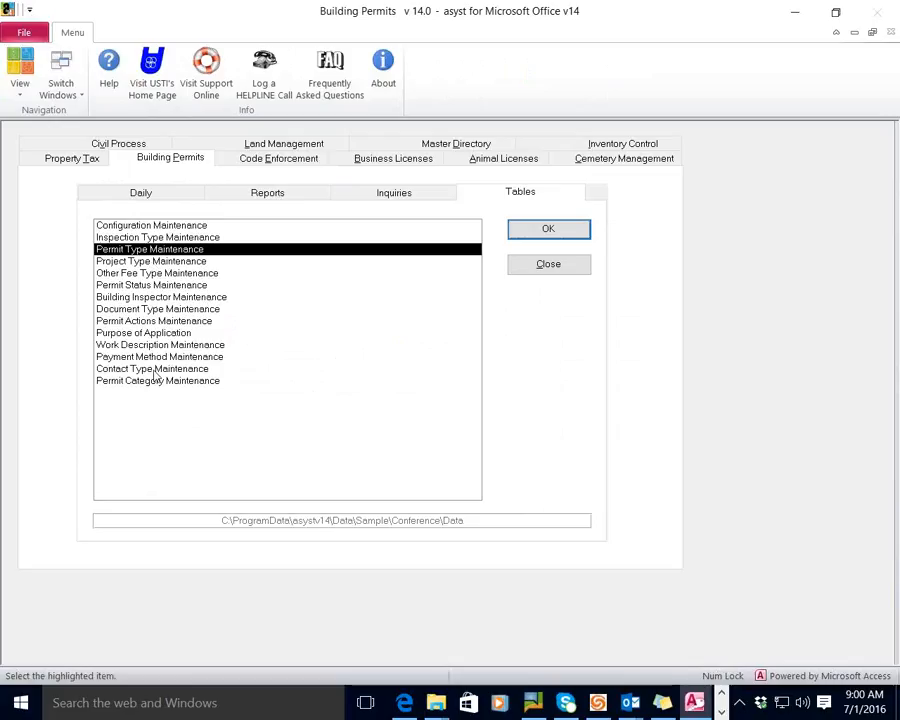
click(160, 200)
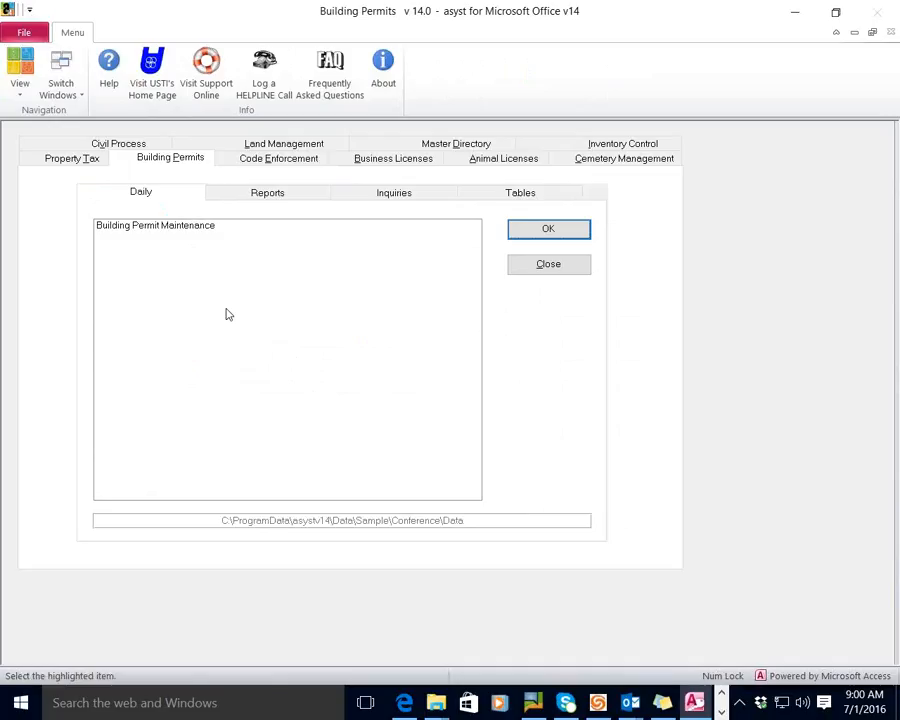